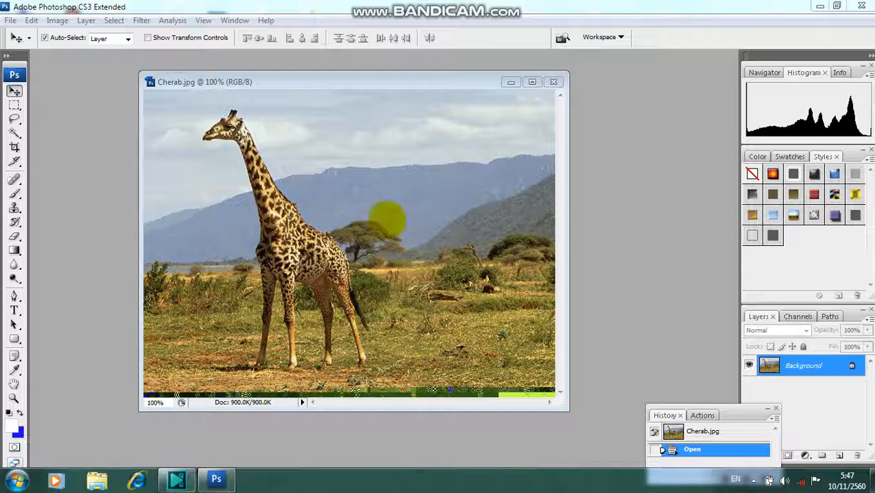
# Activate the Pen tool, maximize the Cherab.jpg window and fit the image to the workspace.
pyautogui.moveTo(320, 84)
pyautogui.mouseDown()
pyautogui.moveTo(337, 76)
pyautogui.moveTo(315, 88)
pyautogui.mouseUp()
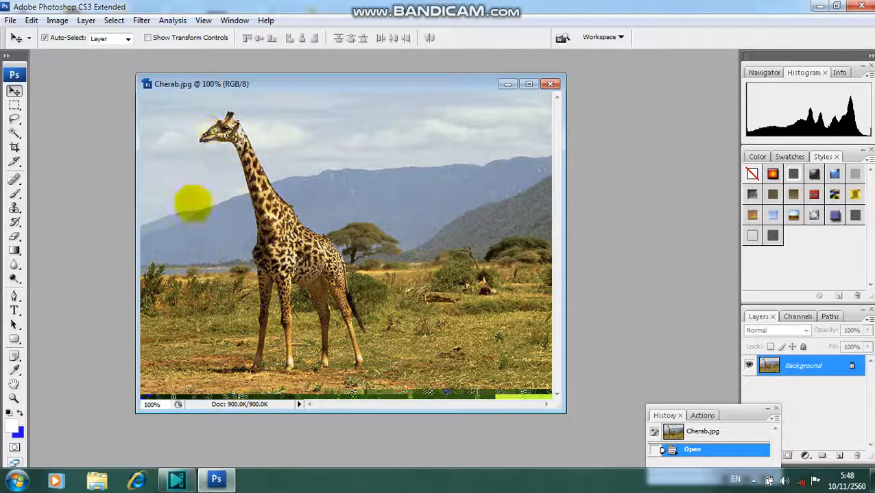
pyautogui.click(14, 296)
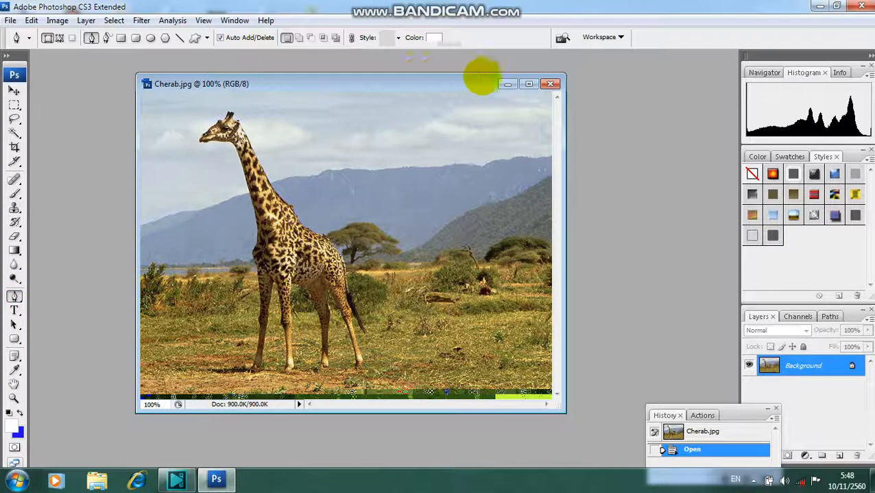
pyautogui.click(529, 83)
pyautogui.hotkey('ctrl', '0')
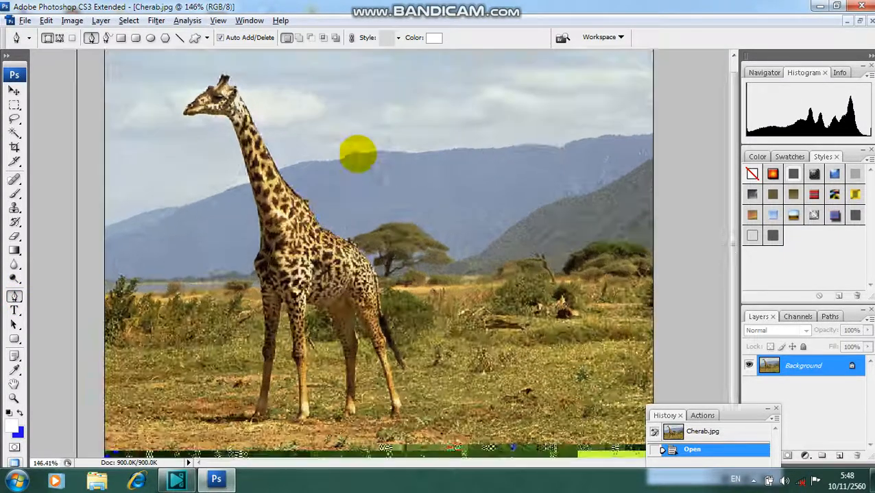
pyautogui.scroll(5, 358, 153)
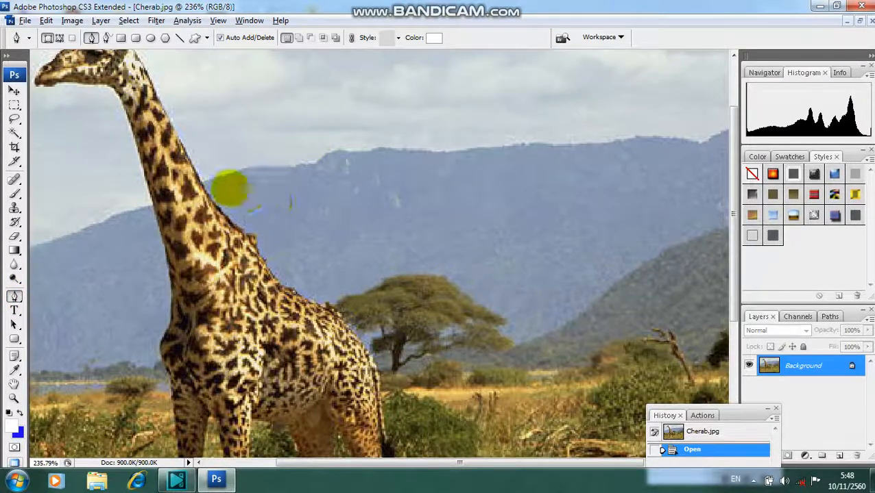
pyautogui.moveTo(231, 188); pyautogui.dragTo(327, 272)
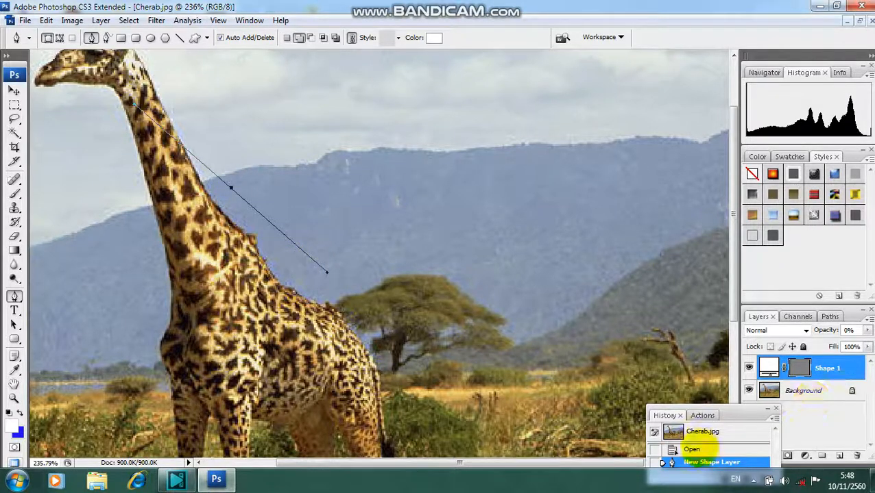
pyautogui.click(702, 449)
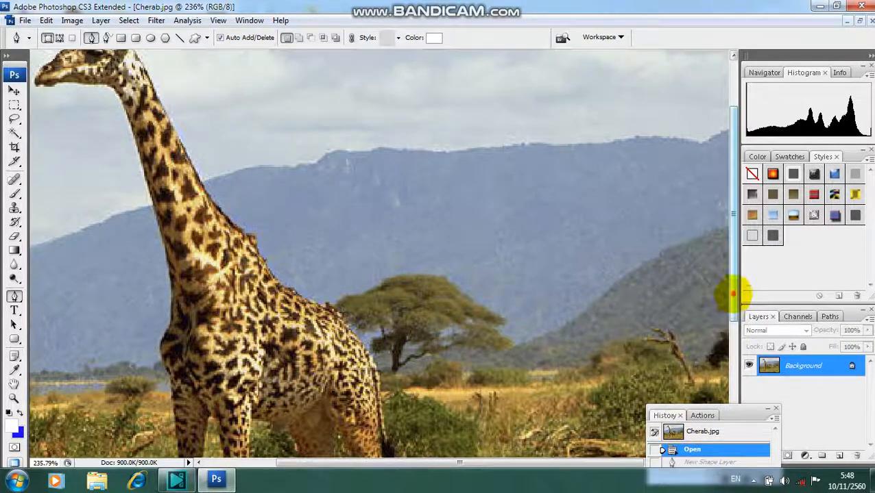
# Start a Pen outline at the giraffe's nose, curve it up the snout and remove the anchor's outgoing handle.
pyautogui.scroll(3, 735, 295)
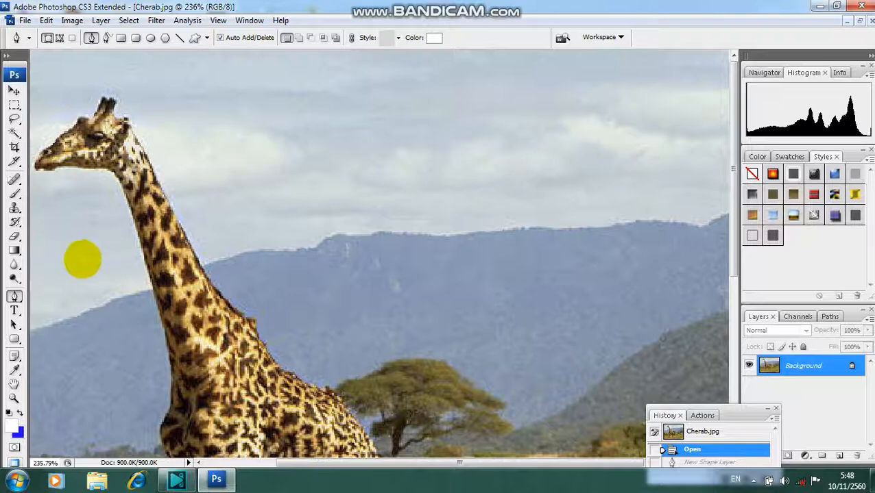
pyautogui.scroll(2, 82, 259)
pyautogui.moveTo(303, 461); pyautogui.dragTo(241, 458)
pyautogui.moveTo(732, 237); pyautogui.dragTo(728, 200)
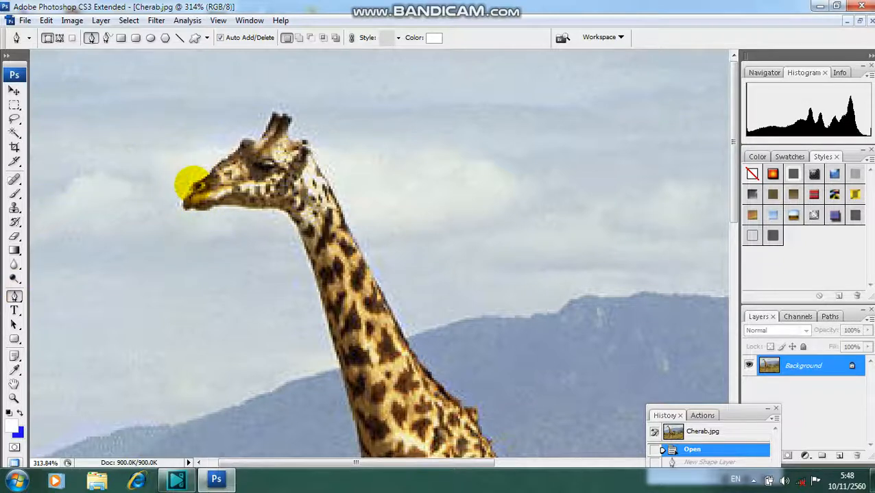
pyautogui.click(193, 184)
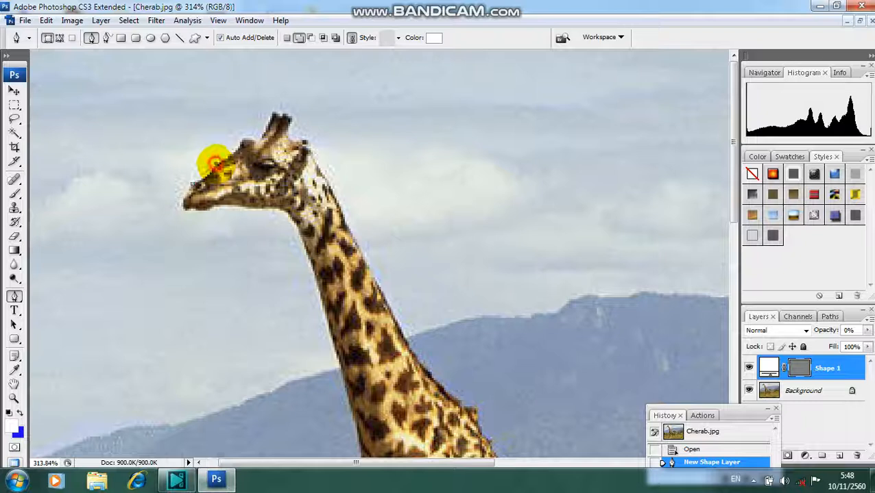
pyautogui.moveTo(216, 164); pyautogui.dragTo(221, 149)
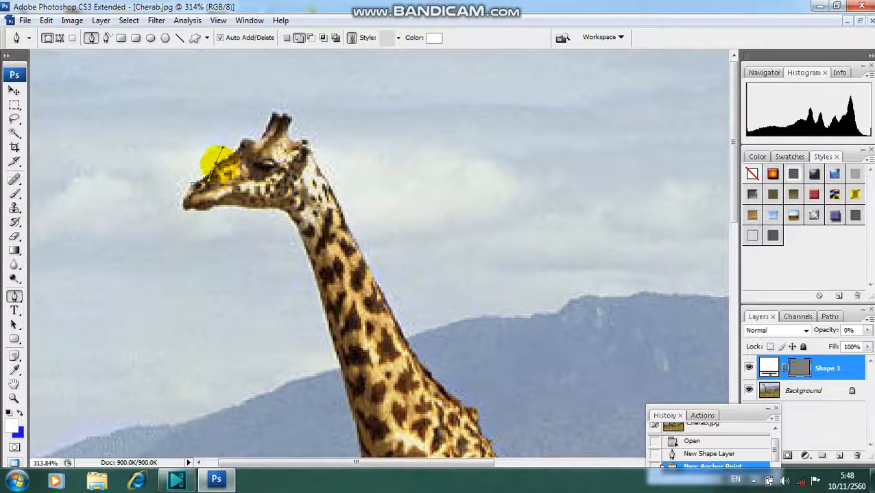
pyautogui.click(215, 165)
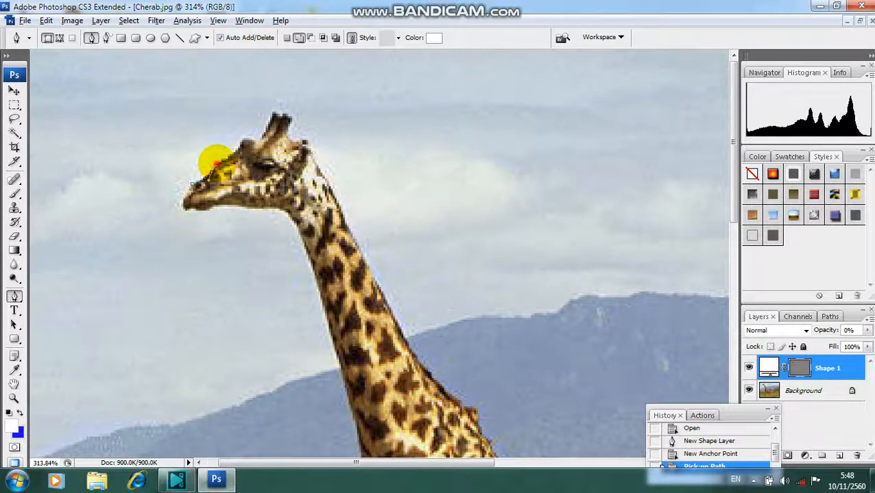
# Continue the Pen outline up the forehead and over the brow bump, ending its curves with corner points.
pyautogui.click(232, 144)
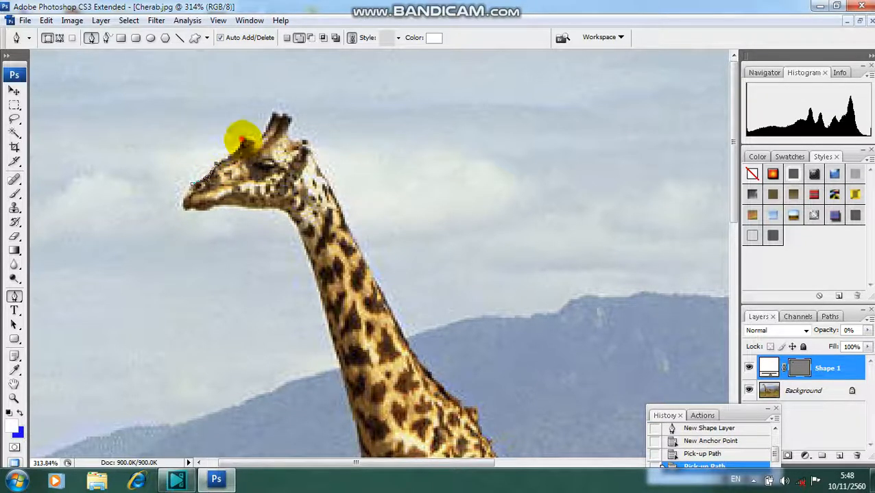
pyautogui.click(242, 127)
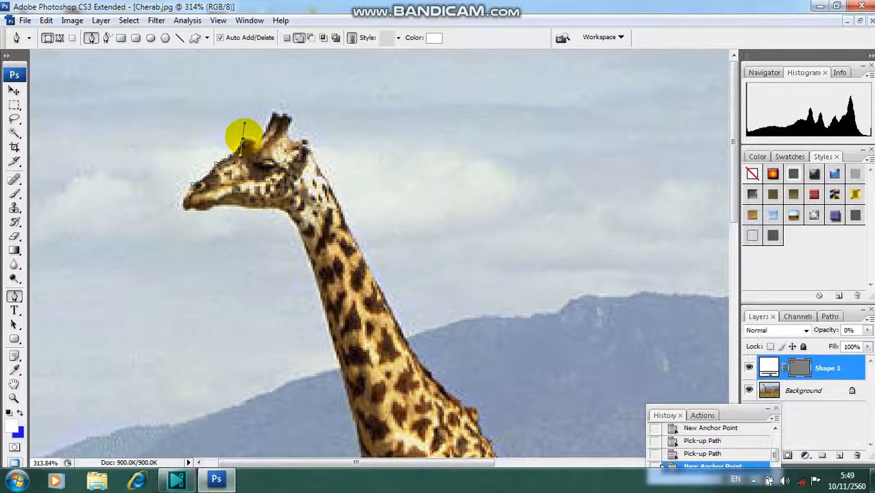
pyautogui.click(242, 128)
pyautogui.click(253, 135)
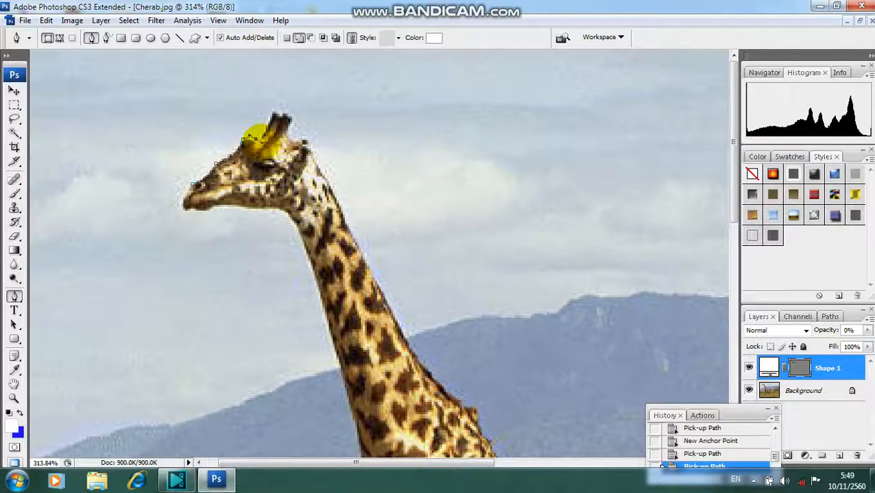
pyautogui.click(250, 137)
pyautogui.hotkey('ctrl', 'z')
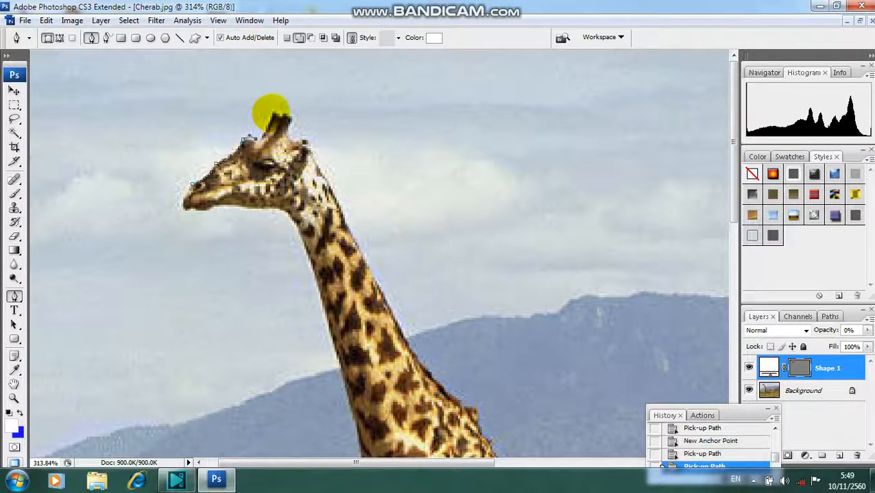
# Trace the outline up the front of the horns, across their tips and down to the ear.
pyautogui.moveTo(272, 113); pyautogui.dragTo(272, 88)
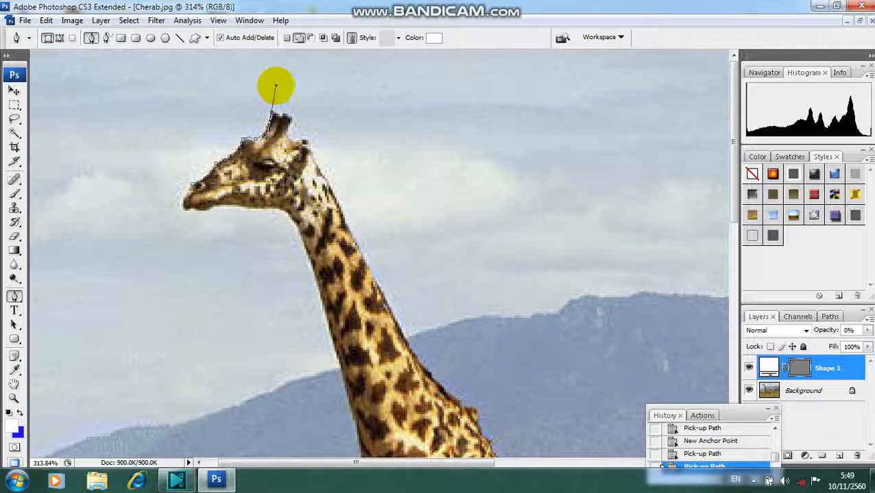
pyautogui.click(273, 102)
pyautogui.hotkey('ctrl', 'z')
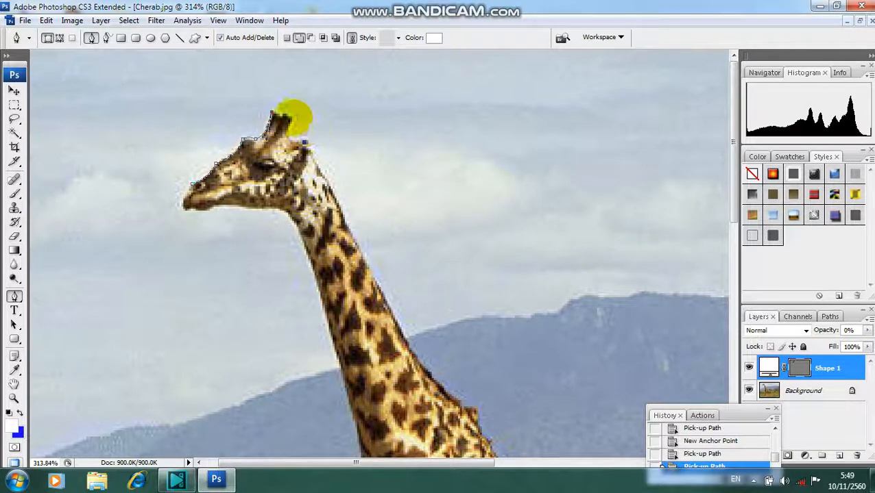
pyautogui.click(289, 117)
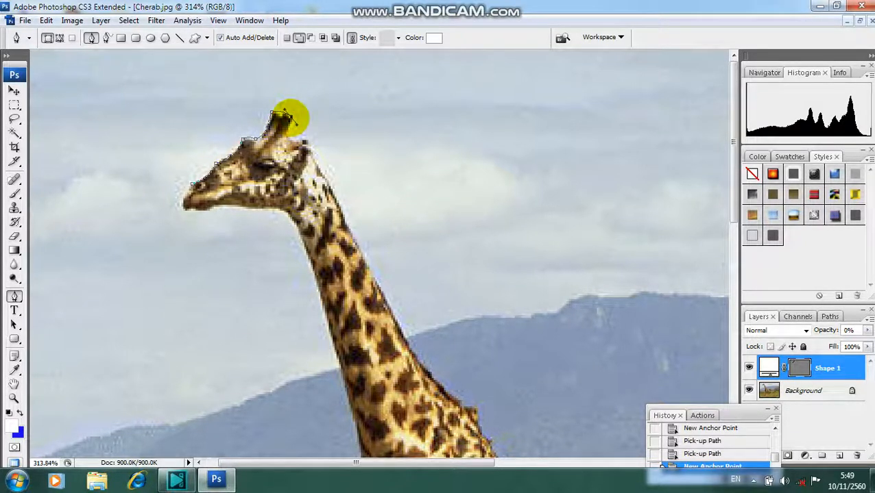
pyautogui.moveTo(289, 117); pyautogui.dragTo(304, 140)
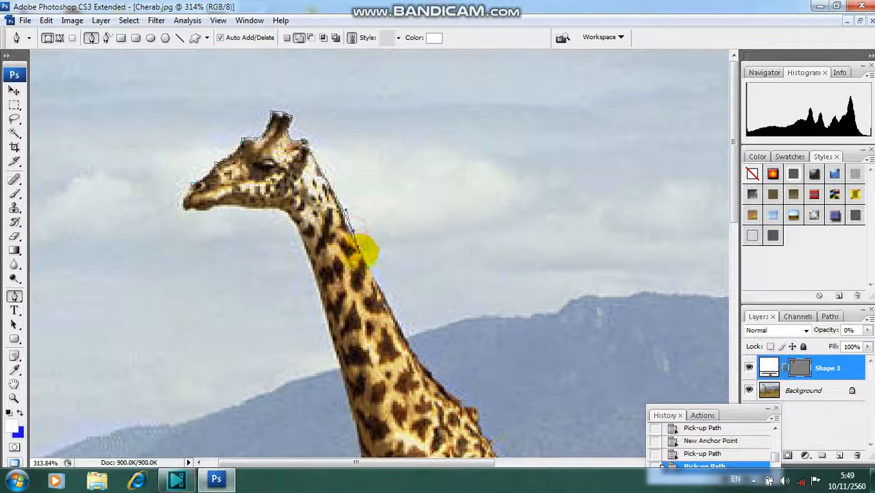
# Trace the back of the giraffe's neck with curved segments down to the mountain ridge, removing each anchor's outgoing handle.
pyautogui.click(353, 230)
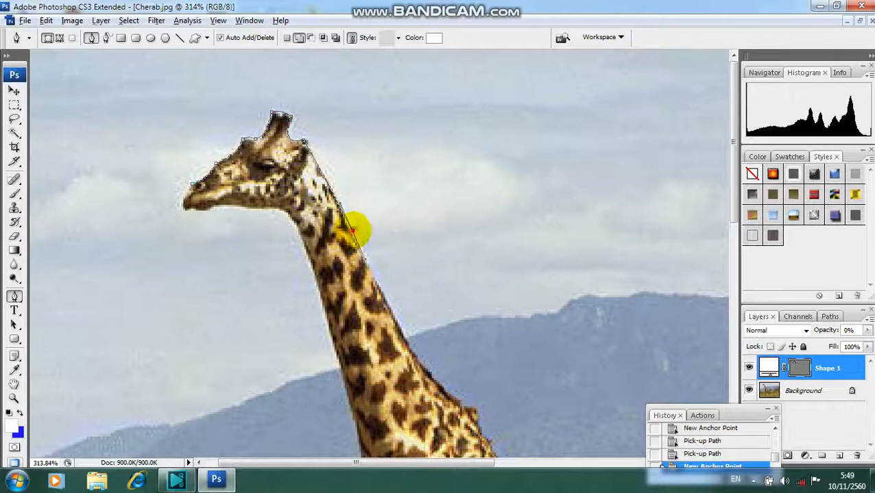
pyautogui.click(352, 231)
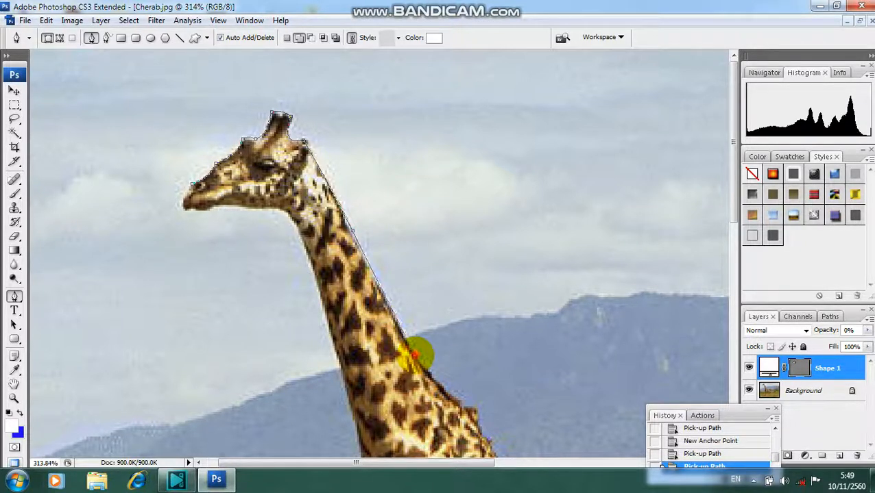
pyautogui.click(410, 351)
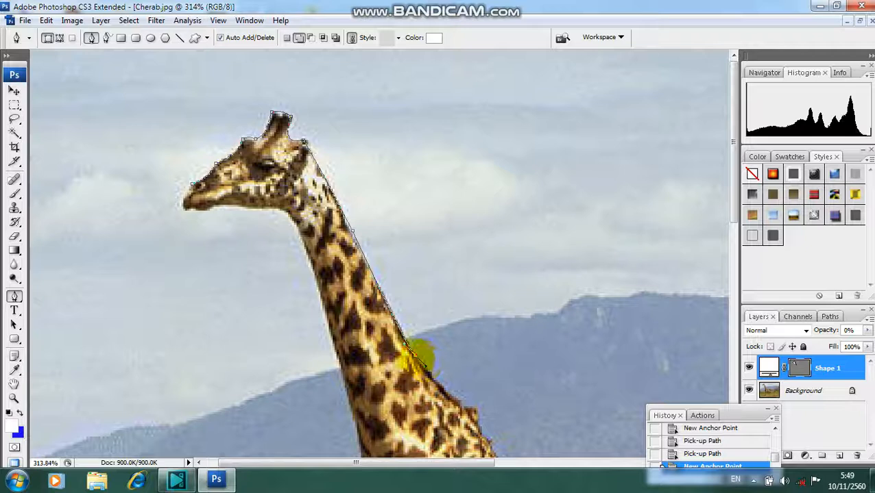
pyautogui.keyDown('alt'); pyautogui.click(414, 355); pyautogui.keyUp('alt')
pyautogui.keyDown('alt'); pyautogui.click(414, 355); pyautogui.keyUp('alt')
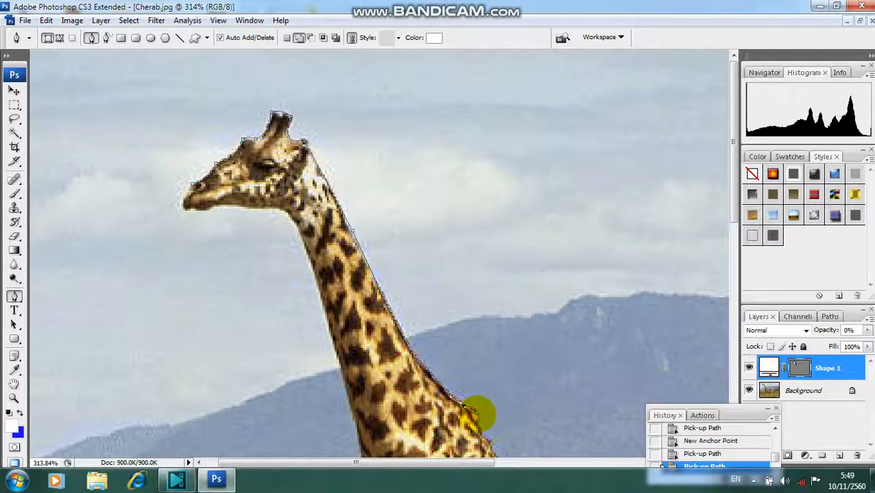
# Extend the outline down the lower neck and around the shoulder hump, converting the anchors to corner points.
pyautogui.click(470, 408)
pyautogui.keyDown('alt'); pyautogui.click(469, 406); pyautogui.keyUp('alt')
pyautogui.keyDown('alt'); pyautogui.click(469, 406); pyautogui.keyUp('alt')
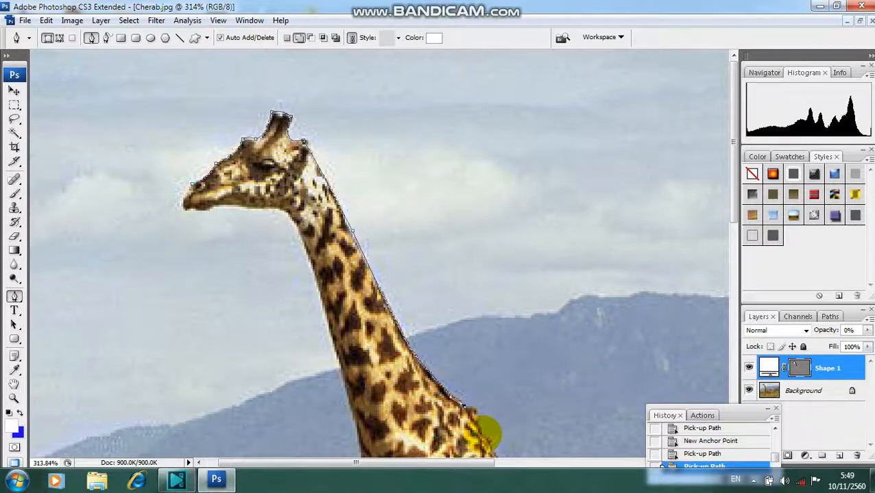
pyautogui.moveTo(484, 434); pyautogui.dragTo(483, 218)
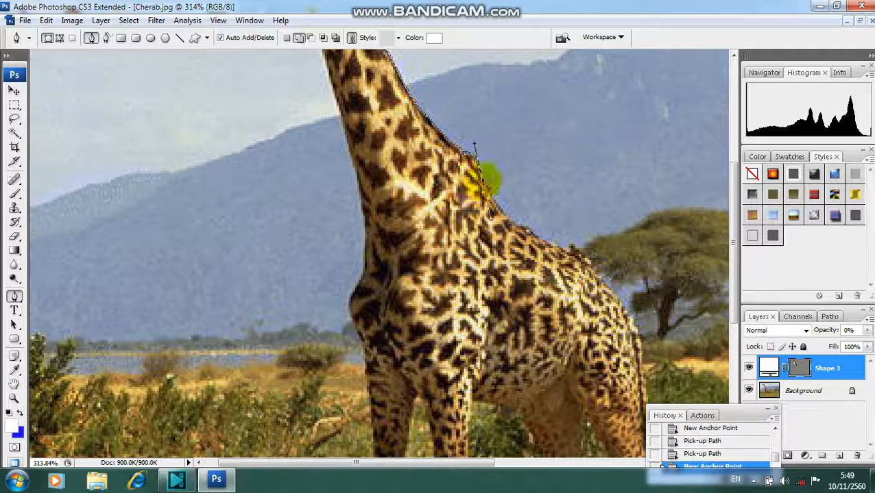
pyautogui.keyDown('alt'); pyautogui.click(482, 180); pyautogui.keyUp('alt')
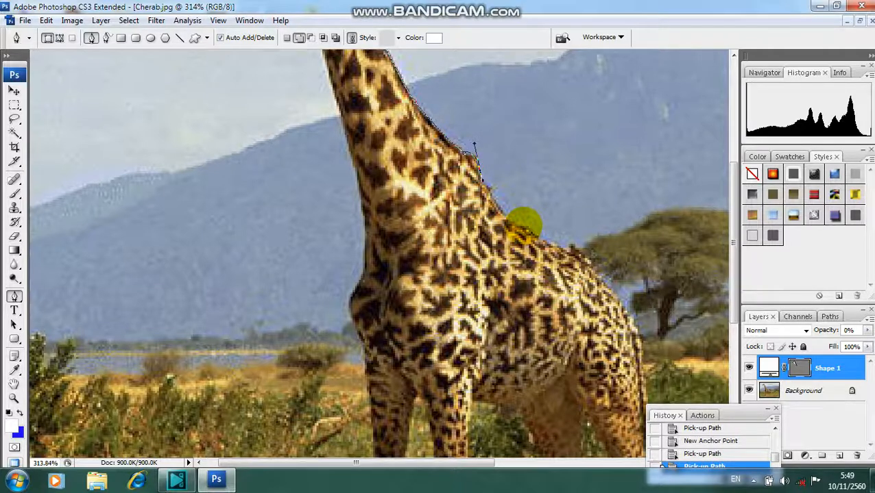
# Trace the giraffe's back from the shoulder over the rump to the base of the tail.
pyautogui.click(522, 222)
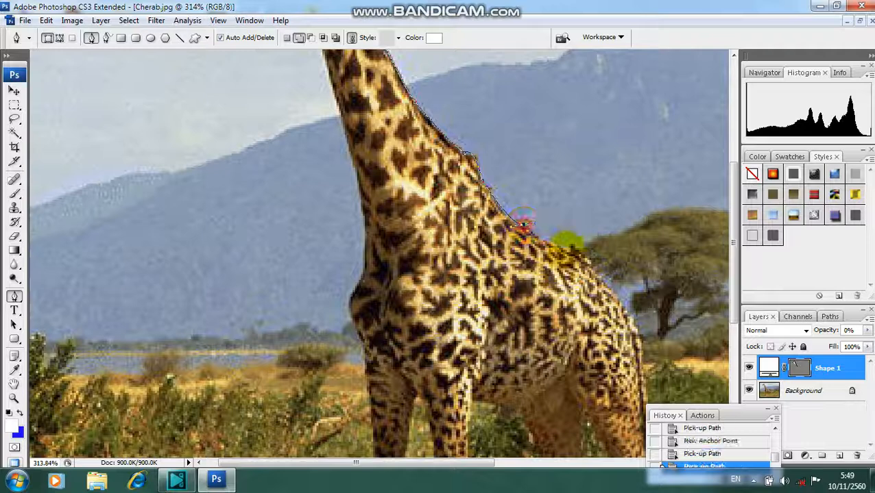
pyautogui.click(578, 251)
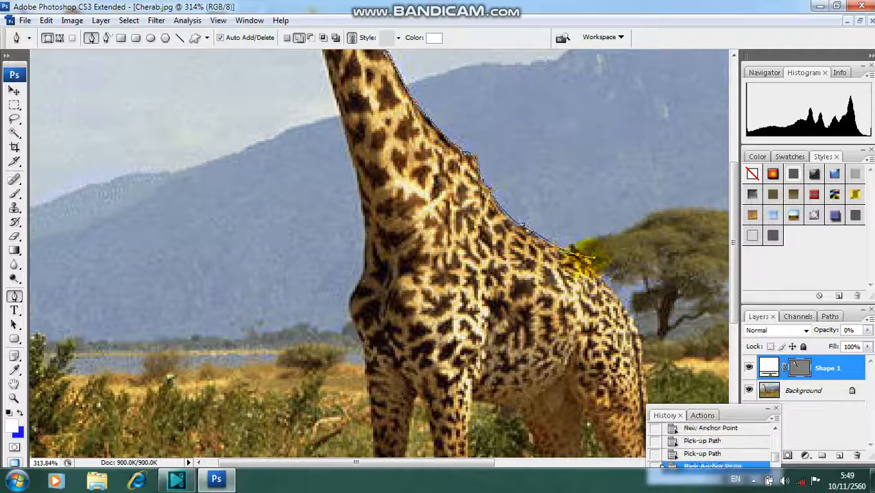
pyautogui.click(625, 307)
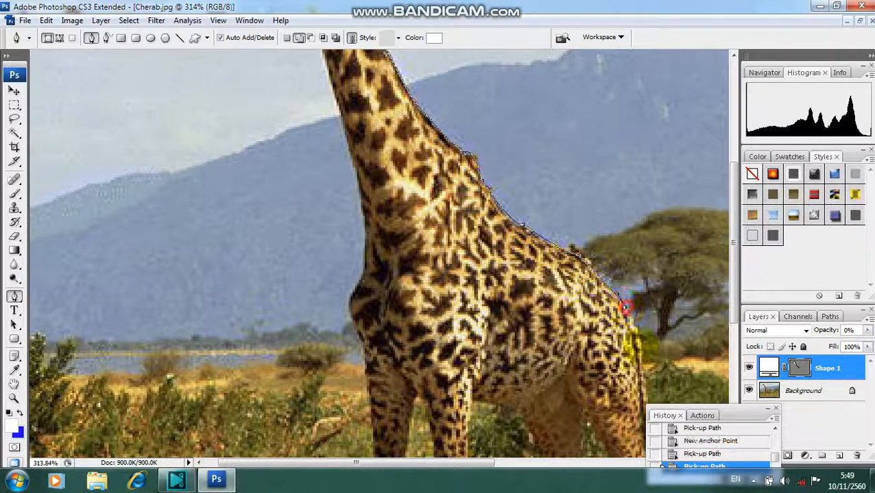
pyautogui.moveTo(644, 385); pyautogui.dragTo(649, 417)
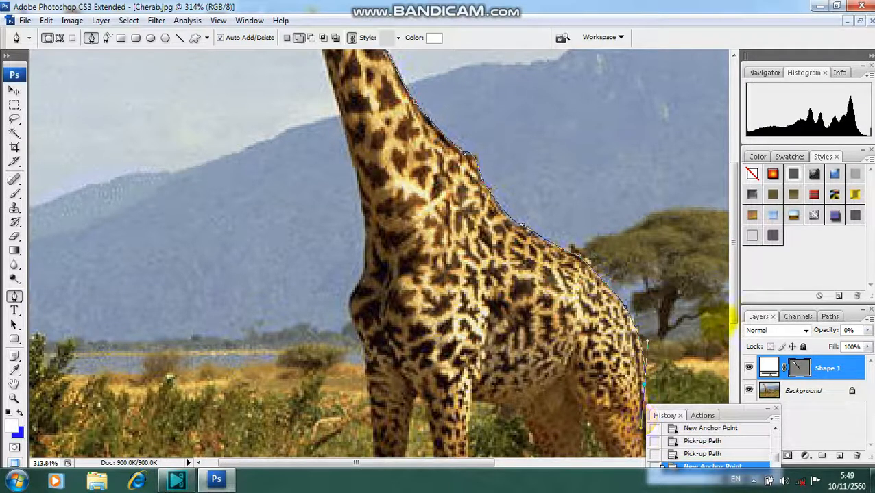
# Trace the outer edge of the tail down to near its tip, removing each anchor's outgoing handle.
pyautogui.moveTo(734, 302); pyautogui.dragTo(737, 396)
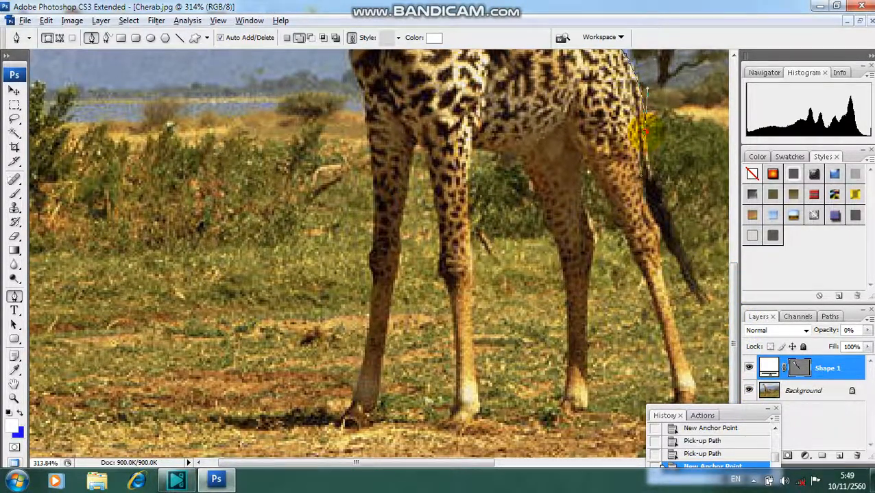
pyautogui.keyDown('alt'); pyautogui.click(645, 132); pyautogui.keyUp('alt')
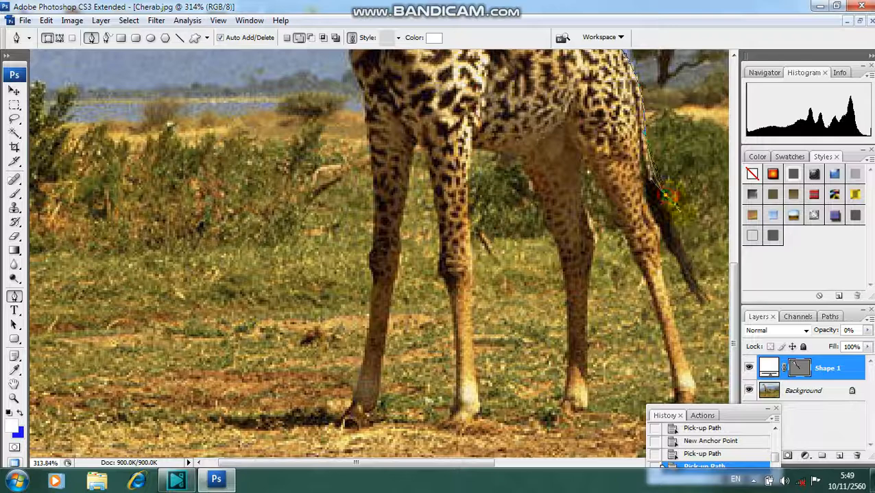
pyautogui.moveTo(664, 195); pyautogui.dragTo(679, 212)
pyautogui.keyDown('alt'); pyautogui.click(664, 195); pyautogui.keyUp('alt')
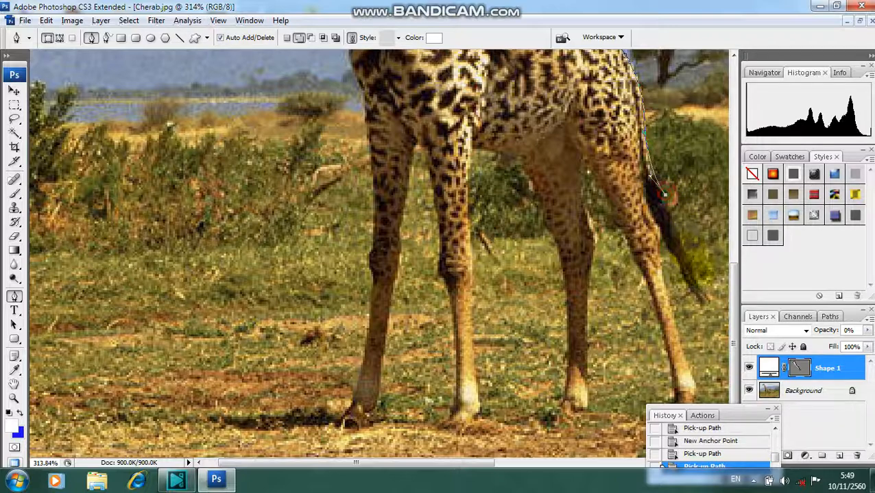
pyautogui.click(699, 282)
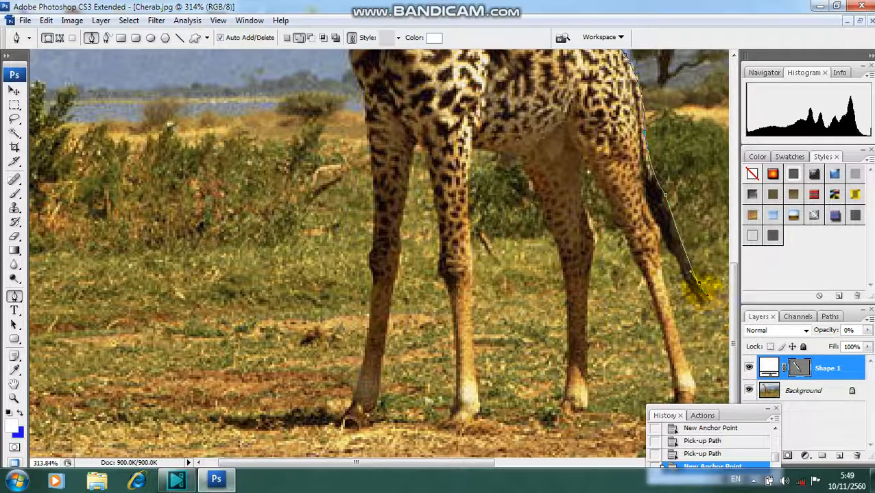
pyautogui.keyDown('alt'); pyautogui.click(699, 283); pyautogui.keyUp('alt')
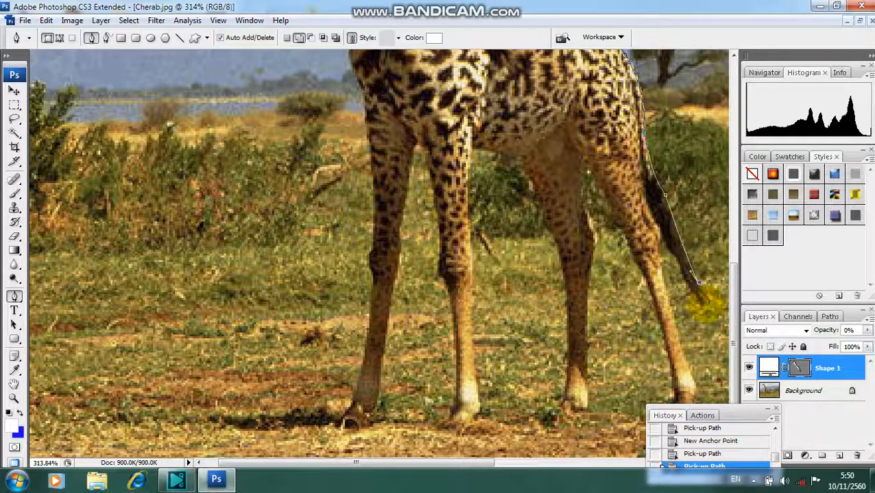
# Trace around the tail tip and up the tail's inner edge to where it meets the hind leg, removing the anchors' outgoing handles.
pyautogui.click(705, 301)
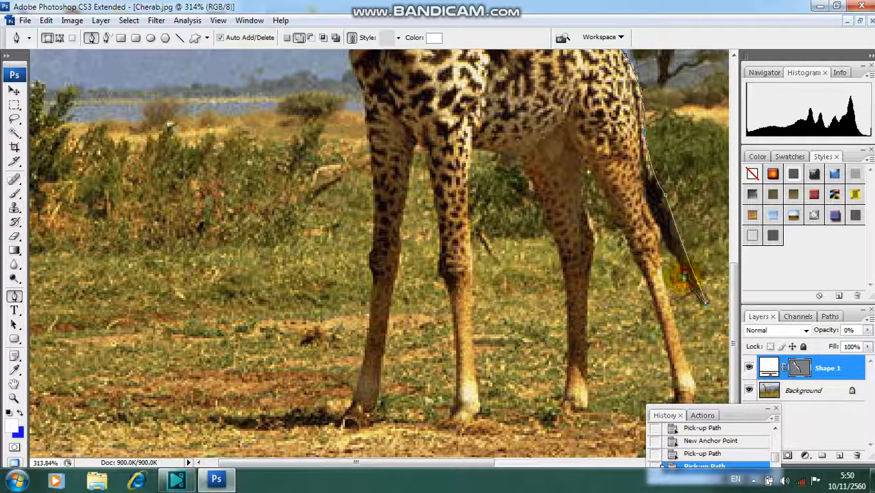
pyautogui.click(682, 273)
pyautogui.click(683, 277)
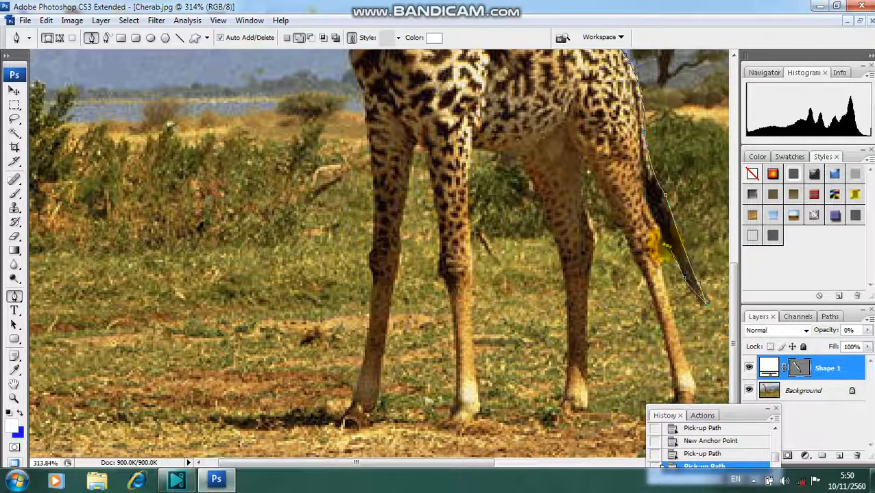
pyautogui.click(667, 246)
pyautogui.click(667, 246)
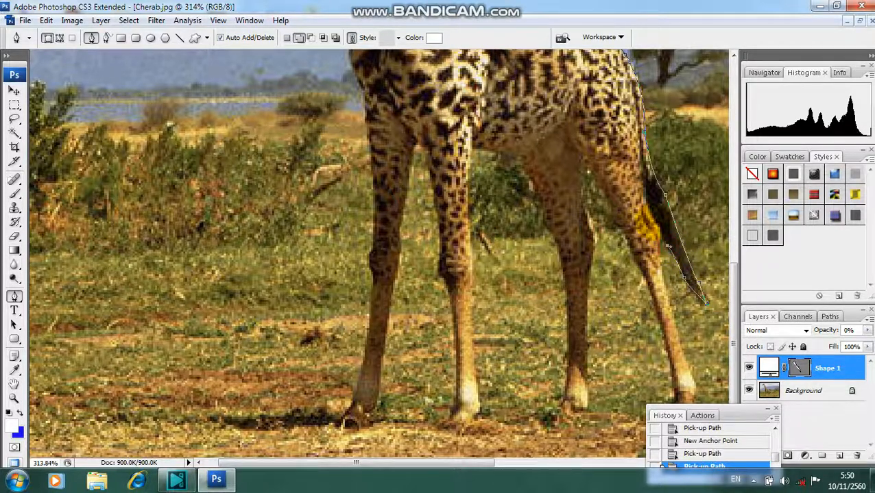
pyautogui.click(655, 220)
pyautogui.click(655, 220)
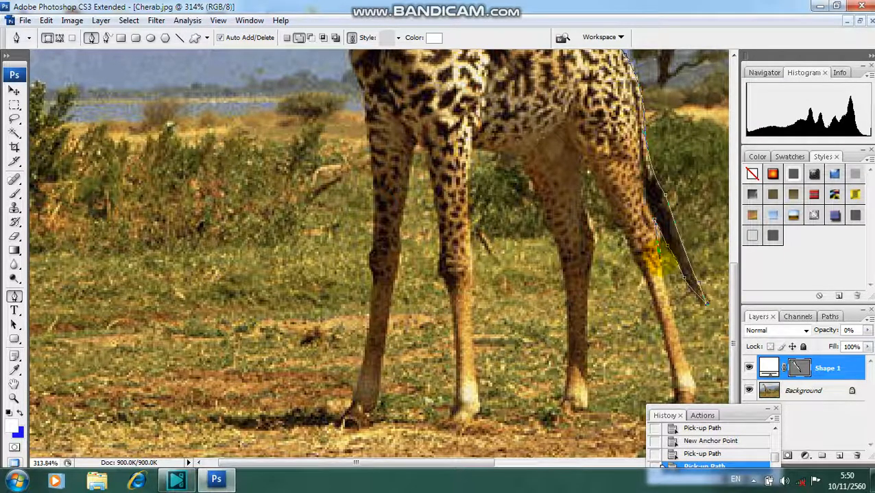
# Trace the rear edge of the rearmost hind leg from the tail junction down to just above the hoof.
pyautogui.moveTo(659, 251); pyautogui.dragTo(658, 261)
pyautogui.click(659, 251)
pyautogui.click(659, 251)
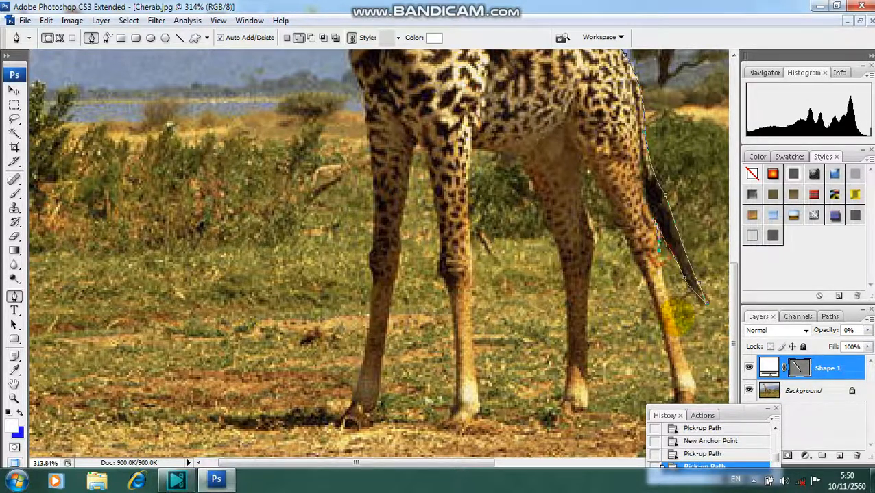
pyautogui.click(680, 342)
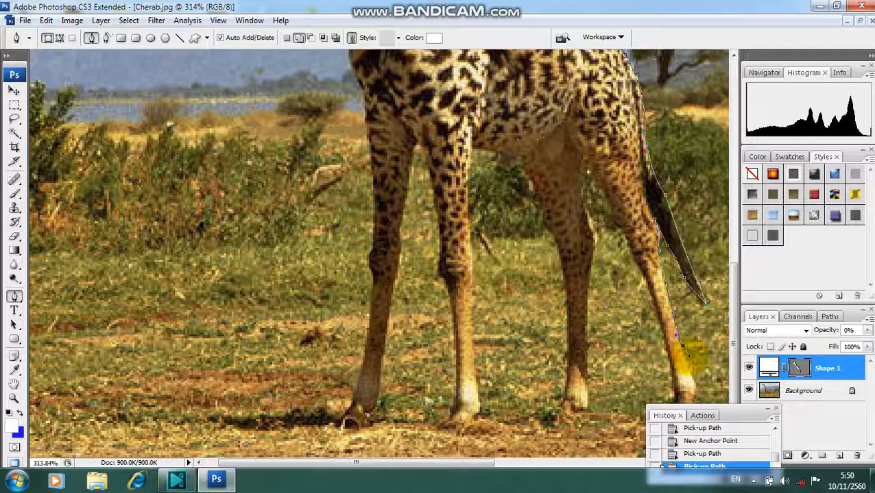
pyautogui.click(682, 347)
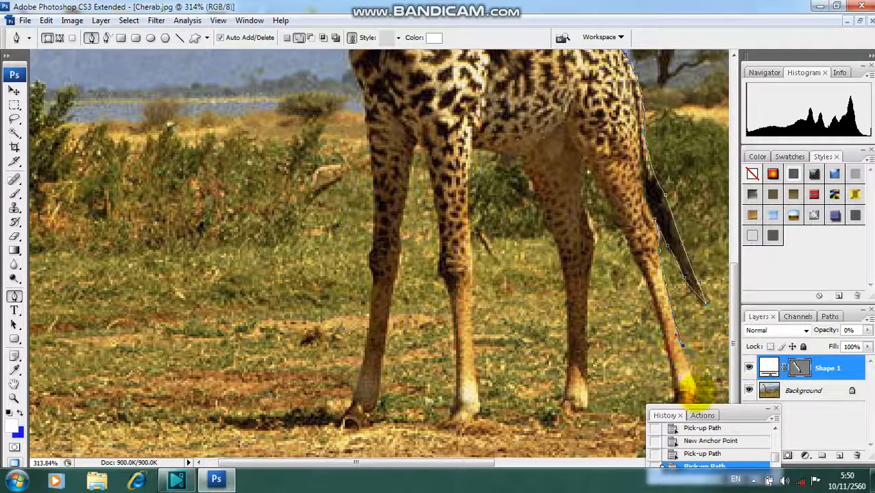
pyautogui.click(694, 392)
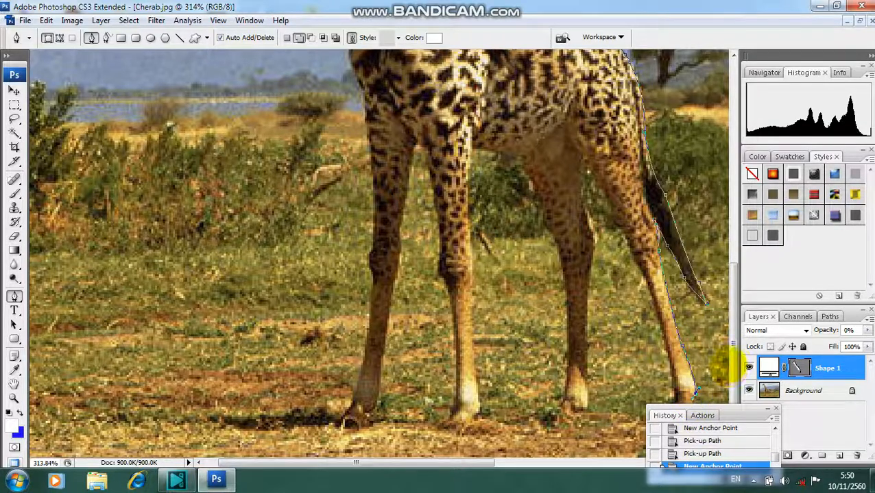
# Outline the rearmost leg's hoof along its back, bottom and front, removing the anchors' outgoing handles.
pyautogui.scroll(-2, 720, 369)
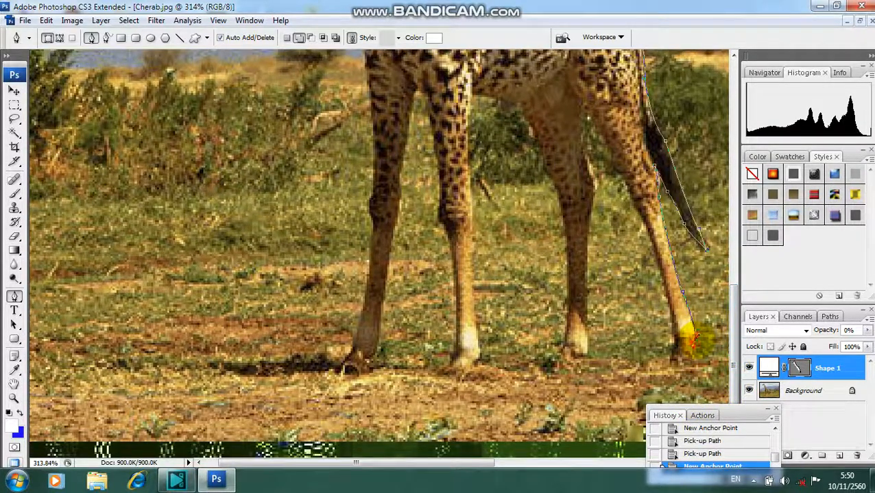
pyautogui.click(694, 338)
pyautogui.click(694, 355)
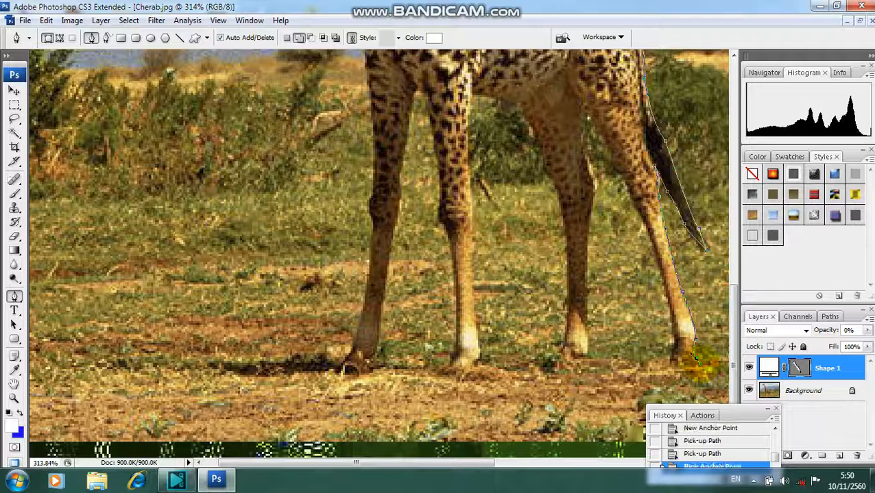
pyautogui.click(694, 357)
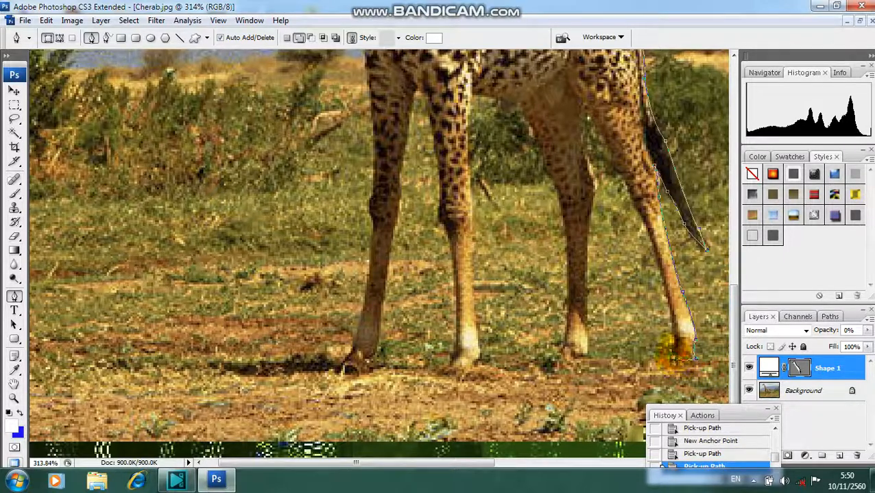
pyautogui.click(677, 357)
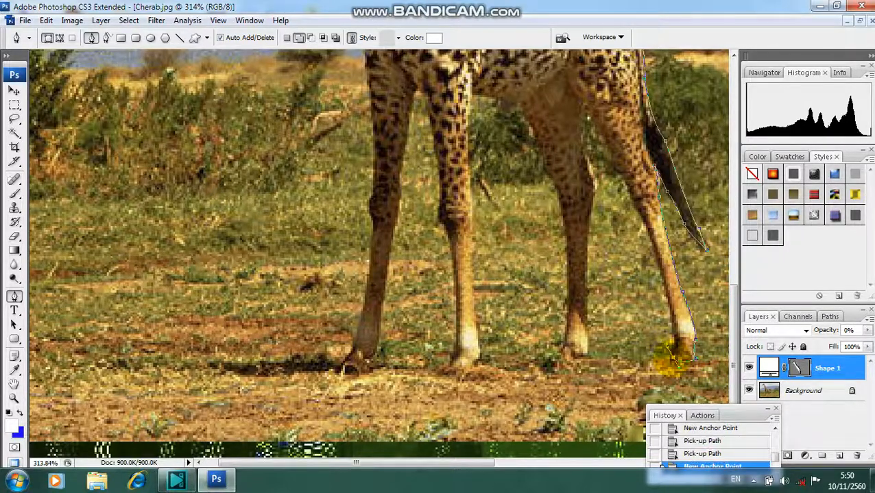
pyautogui.click(675, 358)
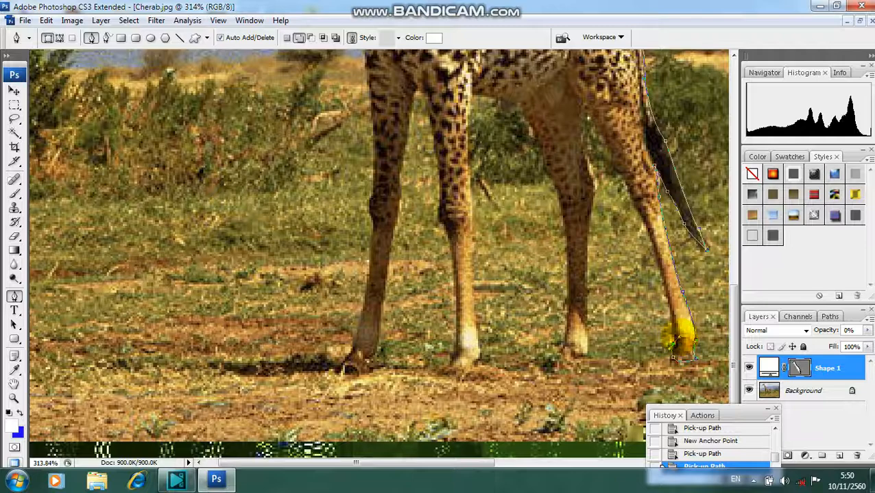
pyautogui.click(676, 351)
pyautogui.click(673, 346)
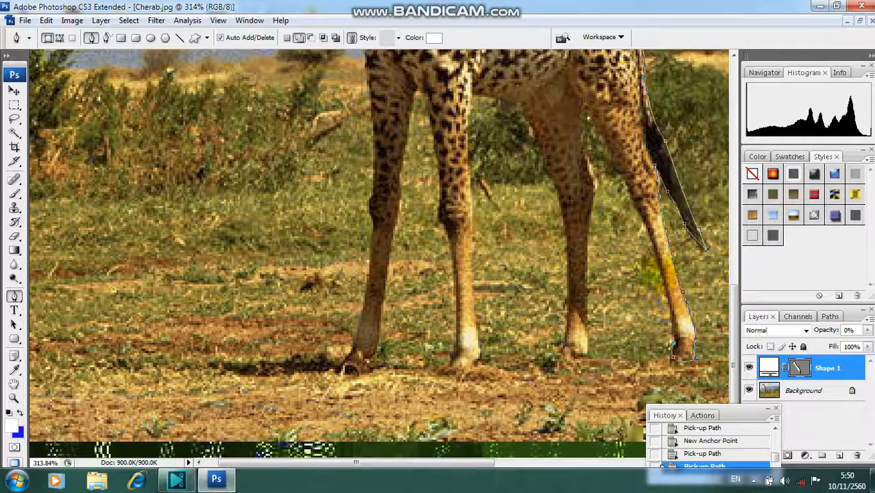
pyautogui.click(673, 346)
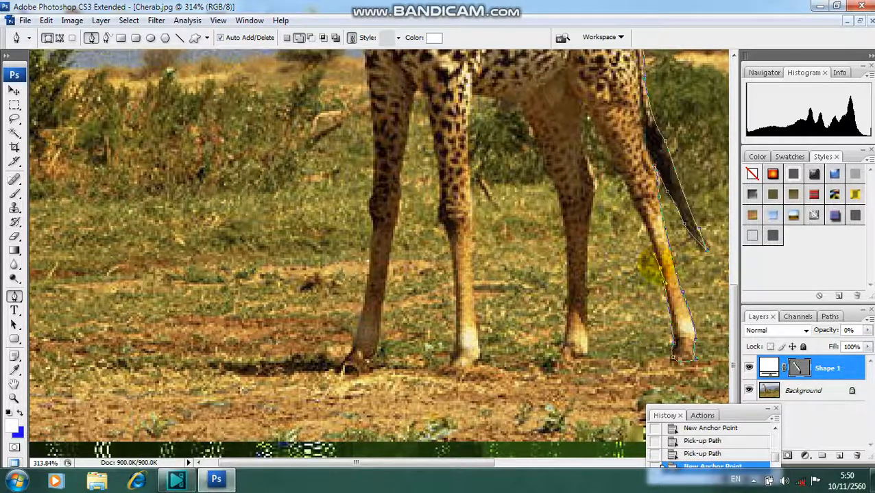
# Trace the front edge of the rearmost leg up to the crotch between the hind legs, ending in a corner point.
pyautogui.click(636, 223)
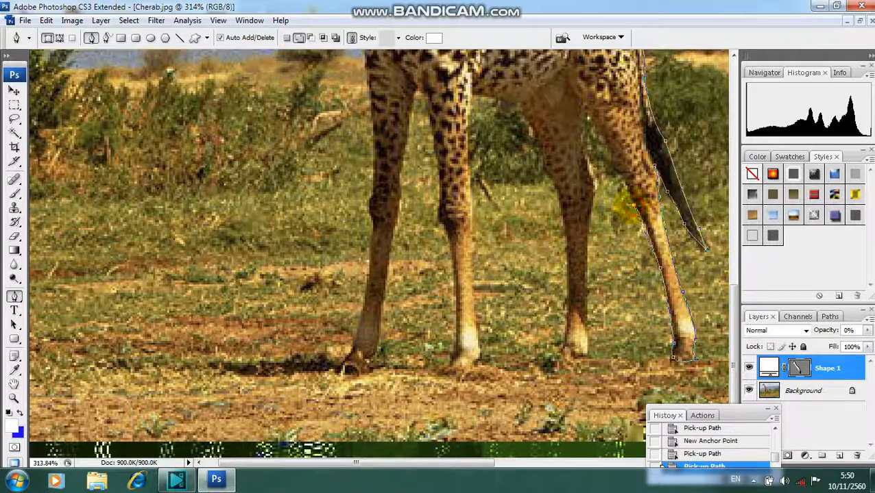
pyautogui.click(632, 206)
pyautogui.click(634, 205)
pyautogui.click(634, 205)
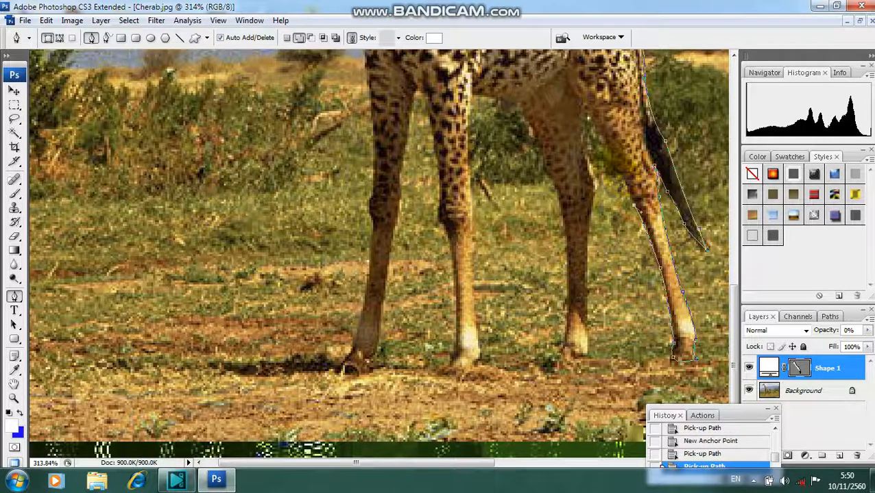
pyautogui.click(597, 131)
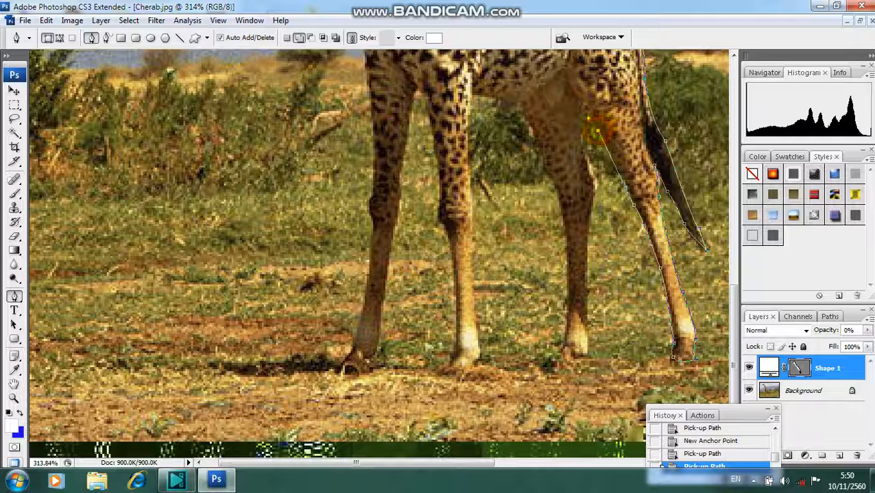
pyautogui.click(597, 131)
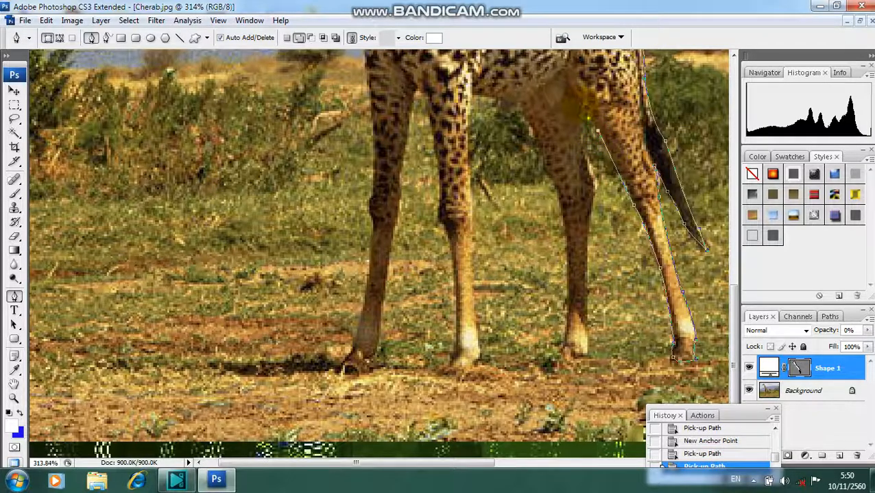
pyautogui.click(581, 105)
pyautogui.keyDown('alt'); pyautogui.click(582, 105); pyautogui.keyUp('alt')
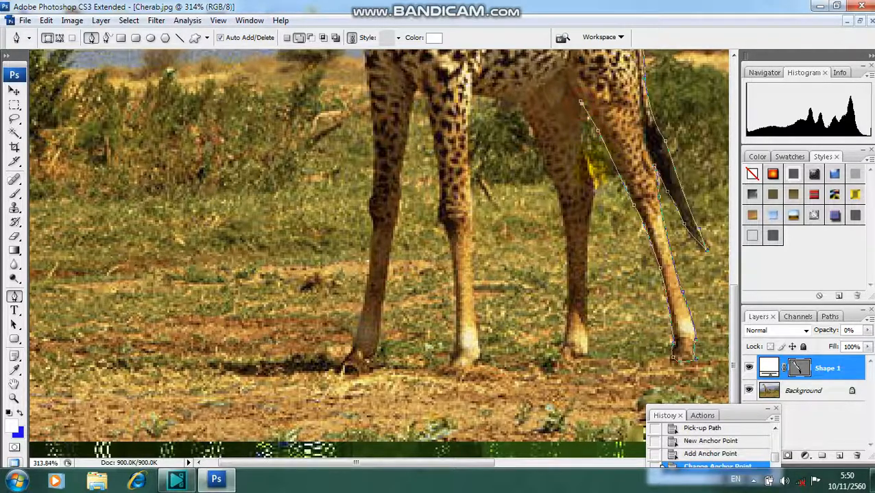
# Trace the rear edge of the other hind leg from the crotch down around the knee joint, removing the anchors' outgoing handles.
pyautogui.click(584, 153)
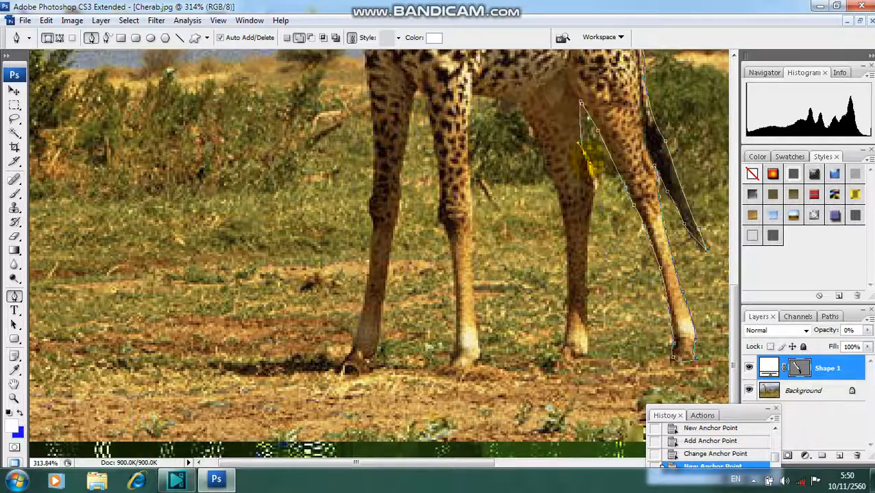
pyautogui.click(584, 154)
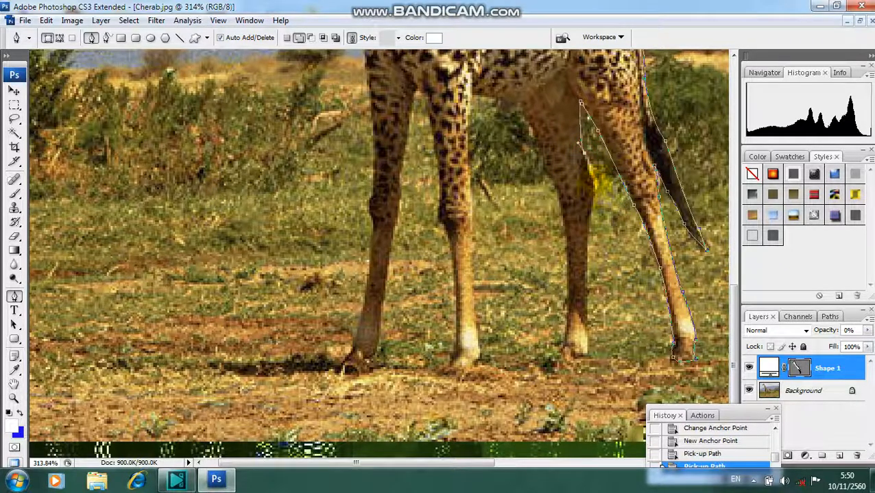
pyautogui.click(591, 176)
pyautogui.click(590, 177)
pyautogui.click(588, 176)
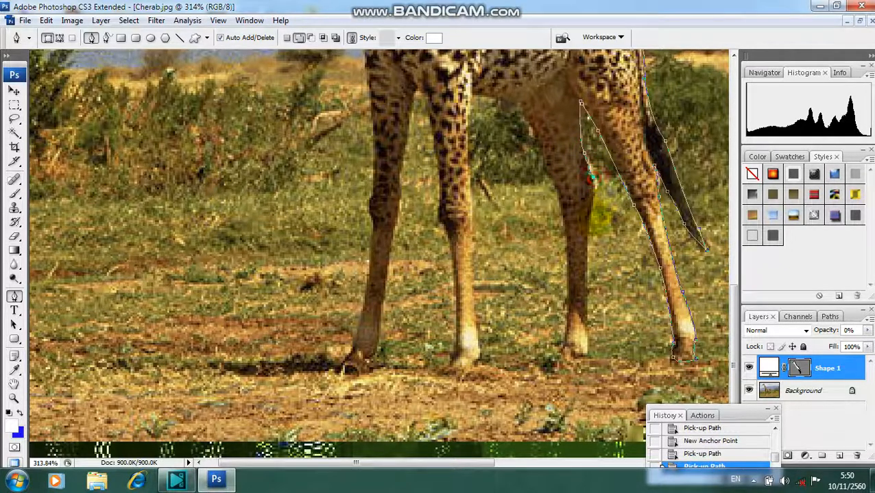
pyautogui.click(591, 206)
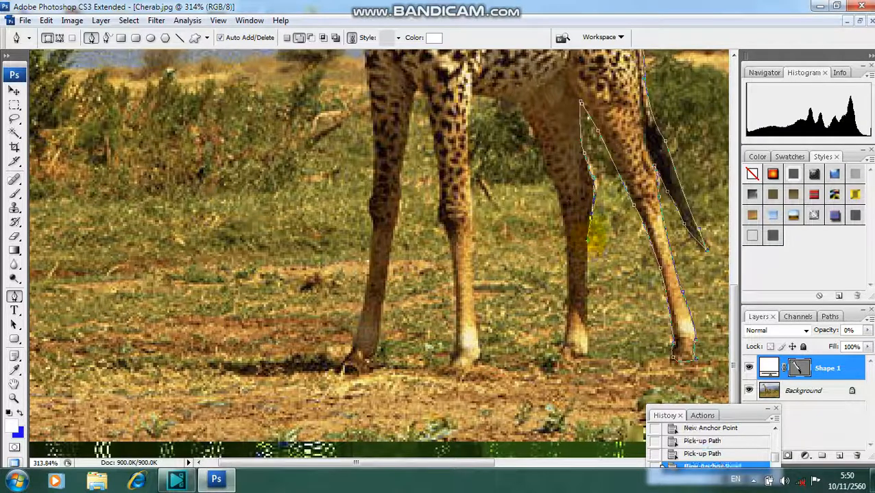
pyautogui.click(589, 215)
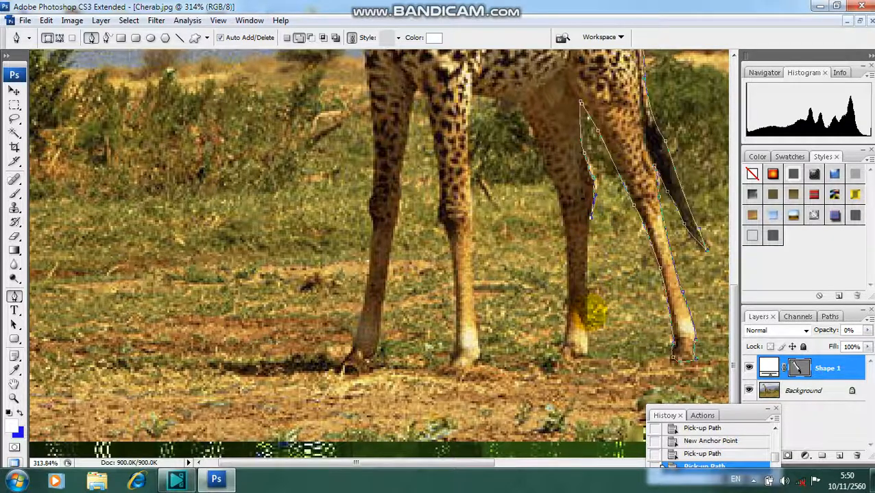
# Continue the outline down the second hind leg's lower rear edge and around its hoof to the front.
pyautogui.moveTo(586, 313); pyautogui.dragTo(591, 335)
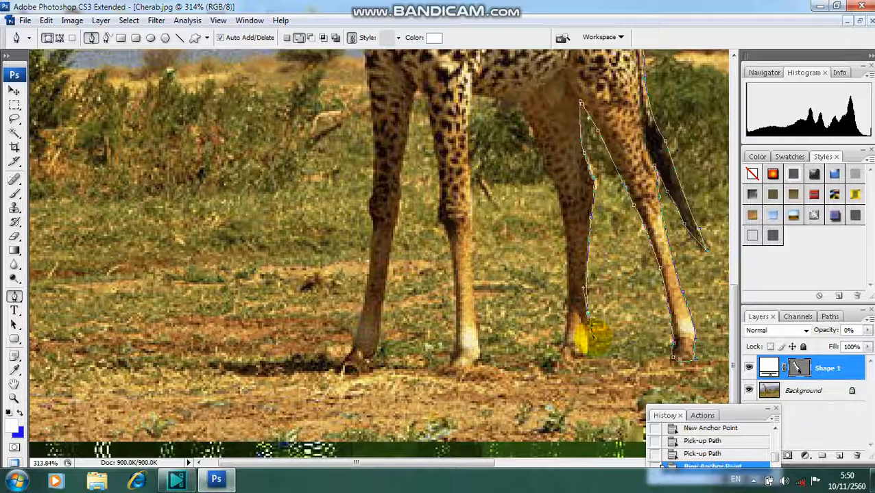
pyautogui.click(587, 313)
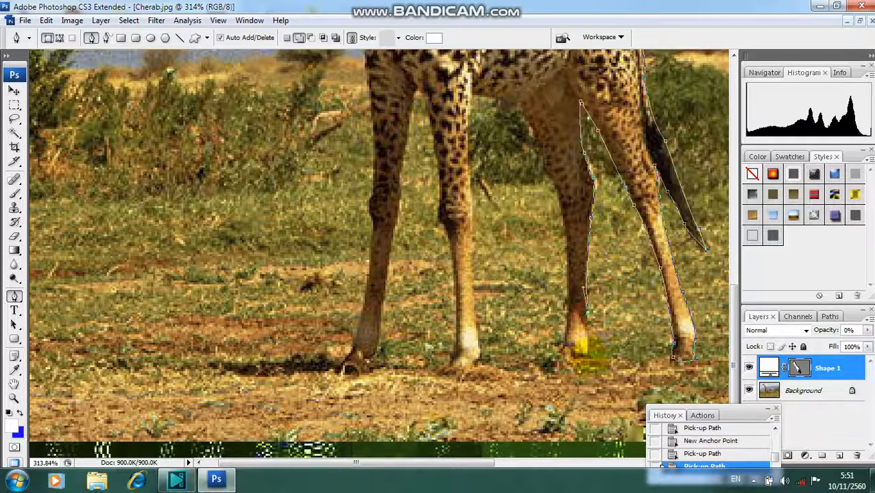
pyautogui.click(583, 348)
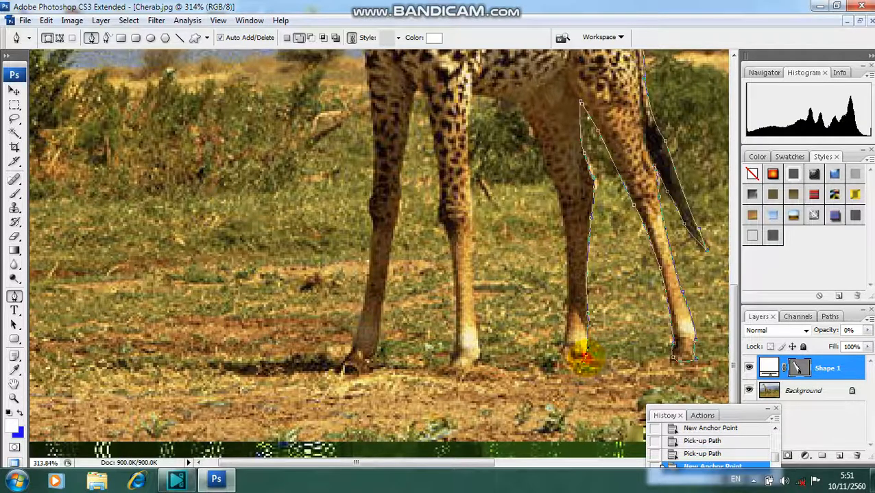
pyautogui.moveTo(577, 382); pyautogui.dragTo(560, 354)
pyautogui.click(556, 352)
pyautogui.click(556, 352)
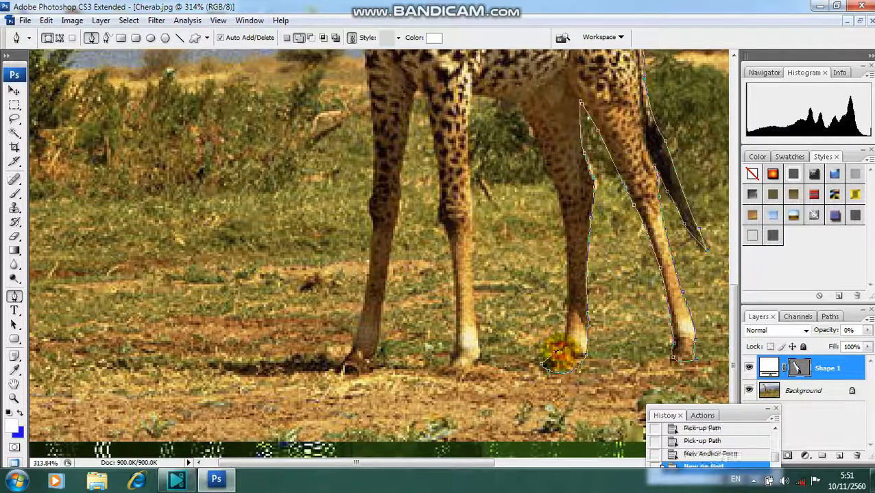
pyautogui.click(556, 352)
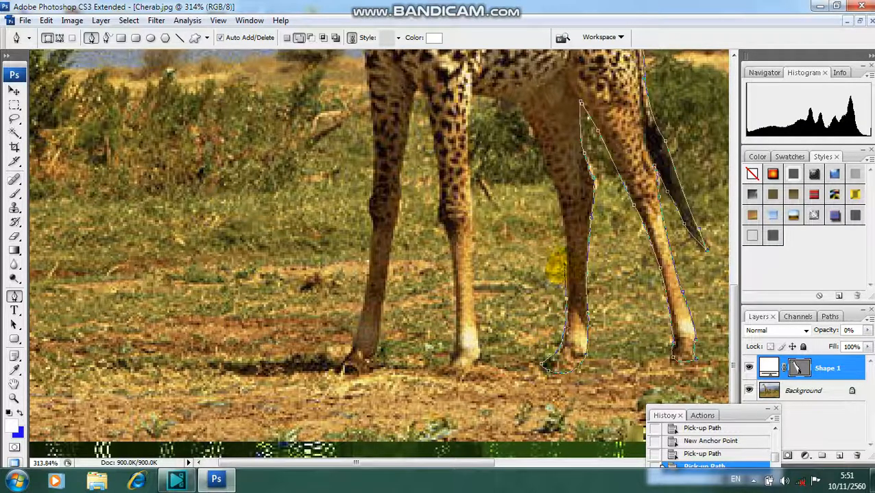
# Trace the front edge of the second hind leg from above the hoof up to the belly, removing the anchors' outgoing handles.
pyautogui.click(564, 255)
pyautogui.click(558, 299)
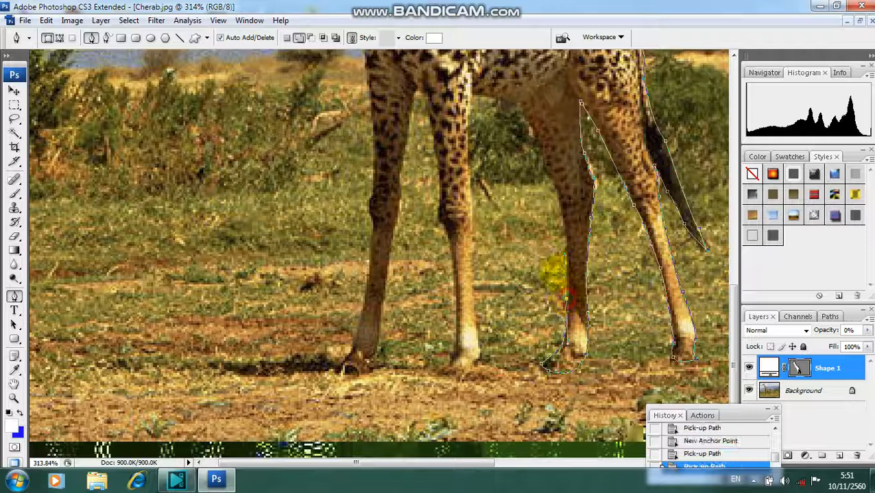
pyautogui.moveTo(558, 204); pyautogui.dragTo(534, 162)
pyautogui.click(553, 197)
pyautogui.click(554, 200)
pyautogui.click(545, 167)
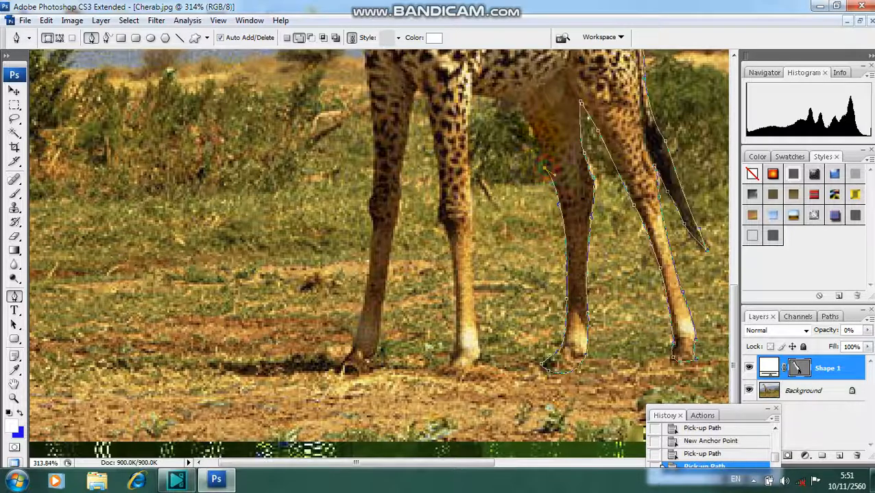
pyautogui.click(532, 130)
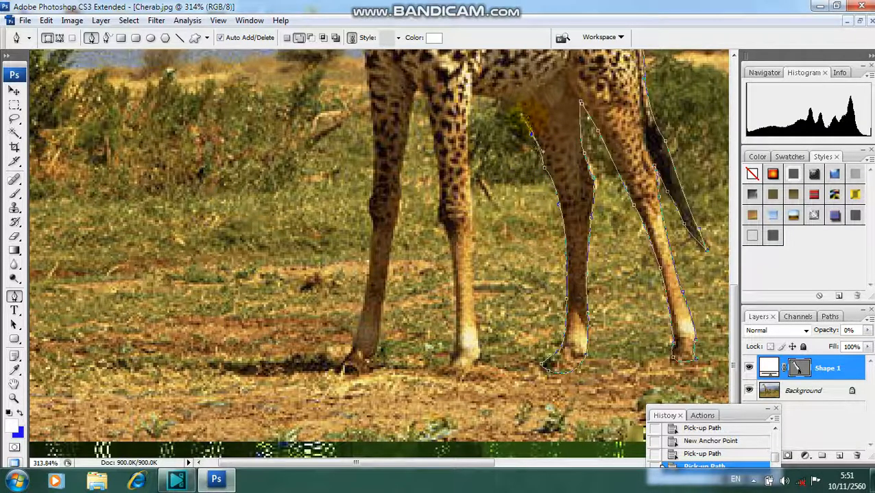
pyautogui.click(539, 142)
pyautogui.click(529, 131)
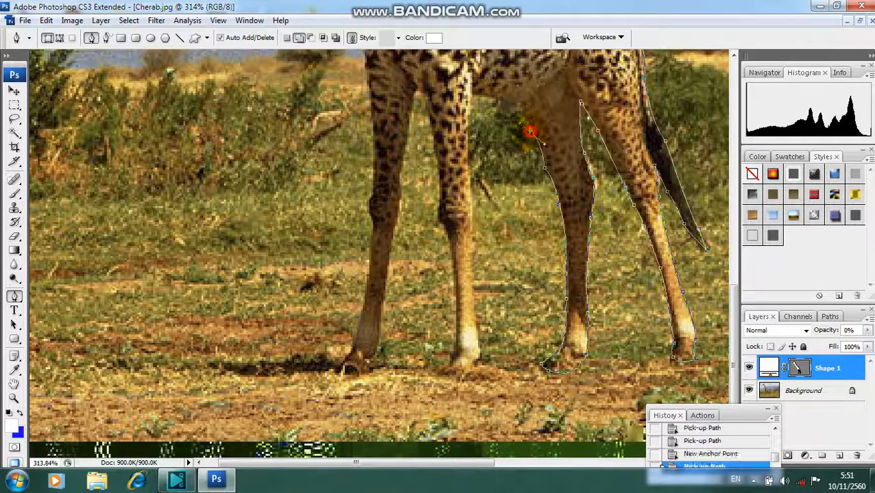
pyautogui.click(515, 110)
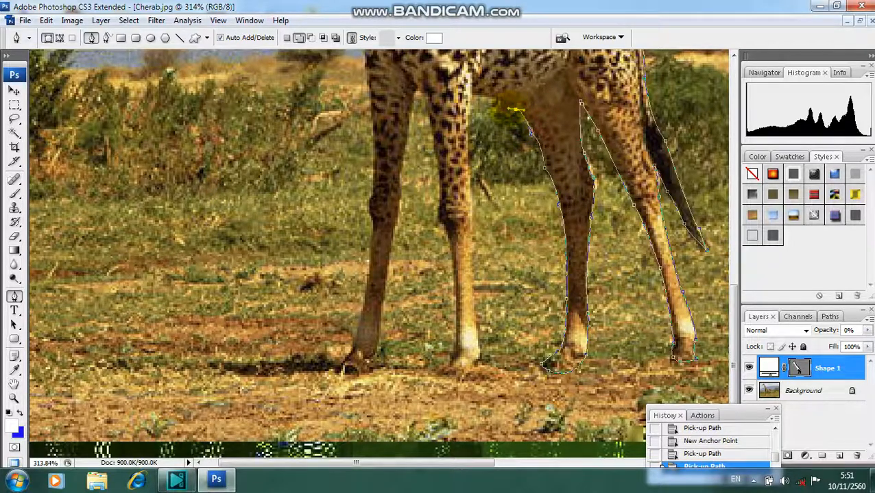
# Trace the belly line to the nearer foreleg and continue down its rear edge to the knee, removing the anchors' outgoing handles.
pyautogui.click(517, 109)
pyautogui.click(465, 96)
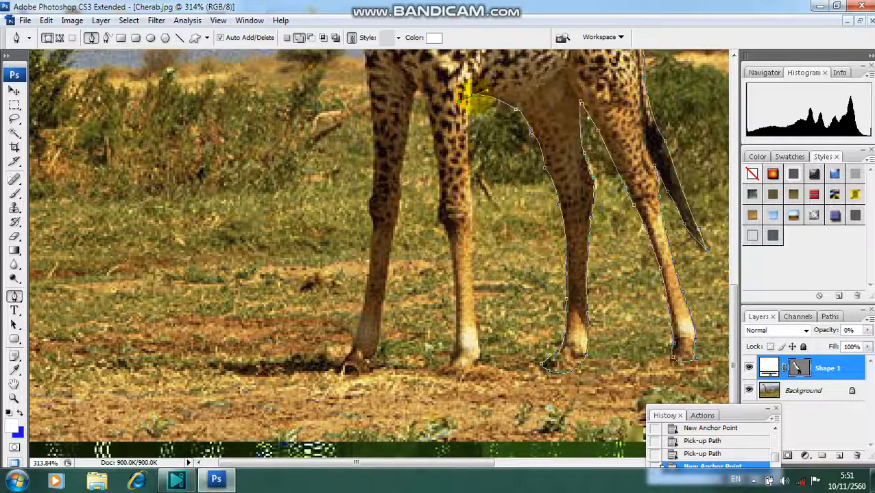
pyautogui.click(469, 96)
pyautogui.moveTo(471, 216); pyautogui.dragTo(479, 257)
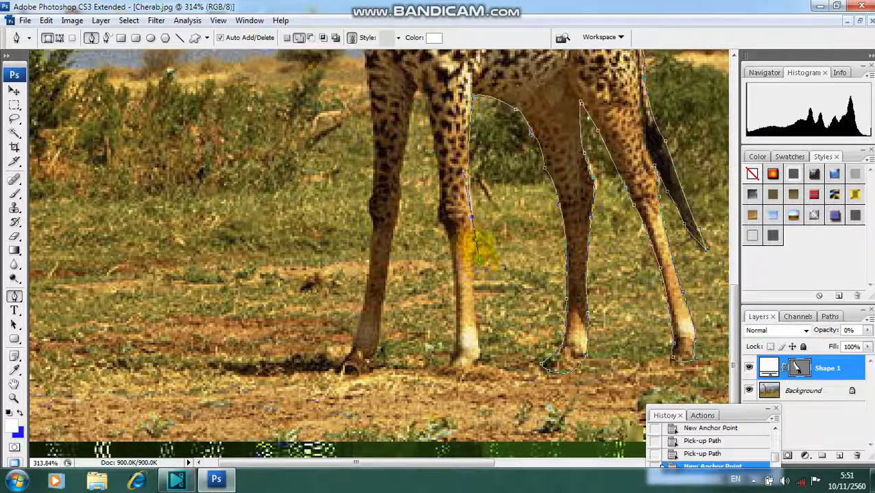
pyautogui.click(471, 216)
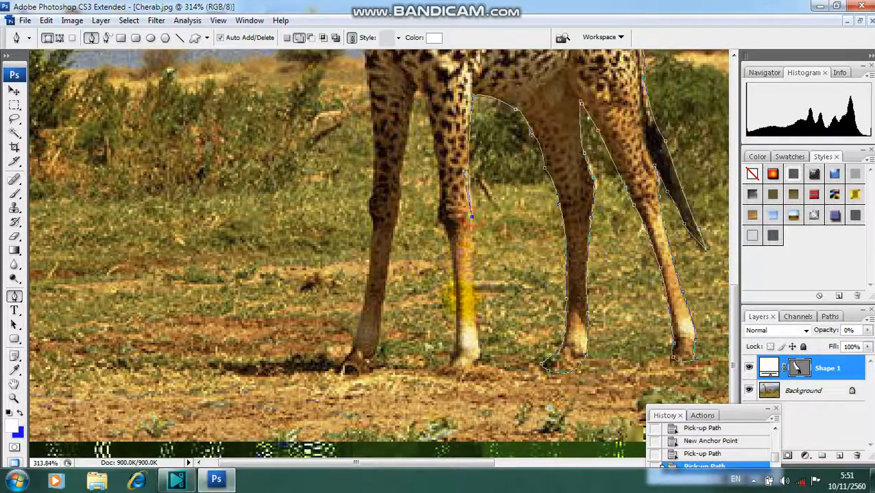
# Continue the outline down the lower rear edge of this foreleg to the back of its hoof.
pyautogui.click(471, 302)
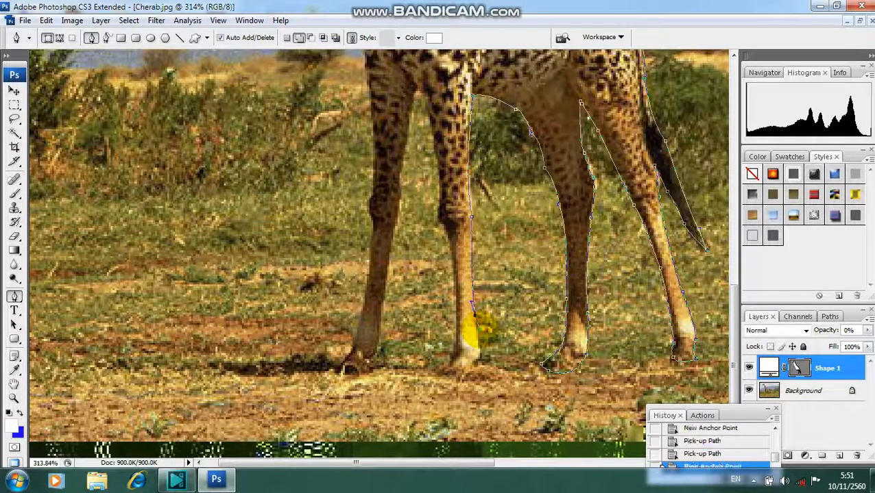
pyautogui.keyDown('alt'); pyautogui.click(474, 316); pyautogui.keyUp('alt')
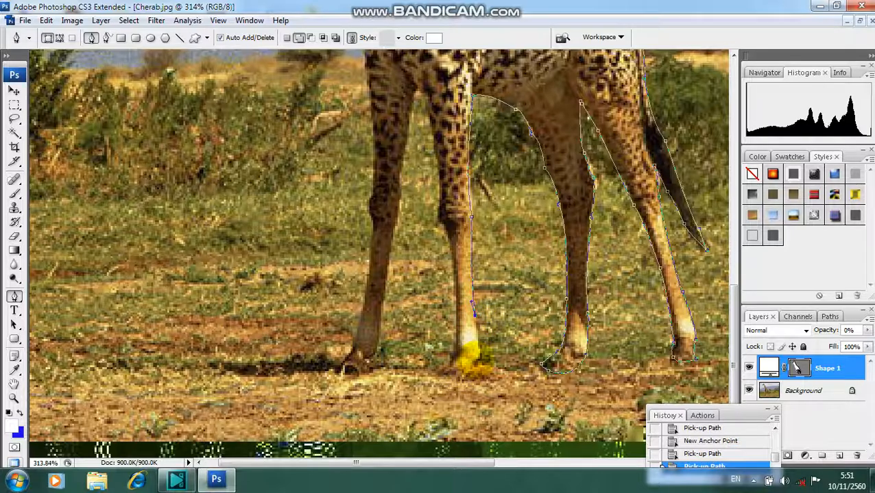
pyautogui.click(470, 347)
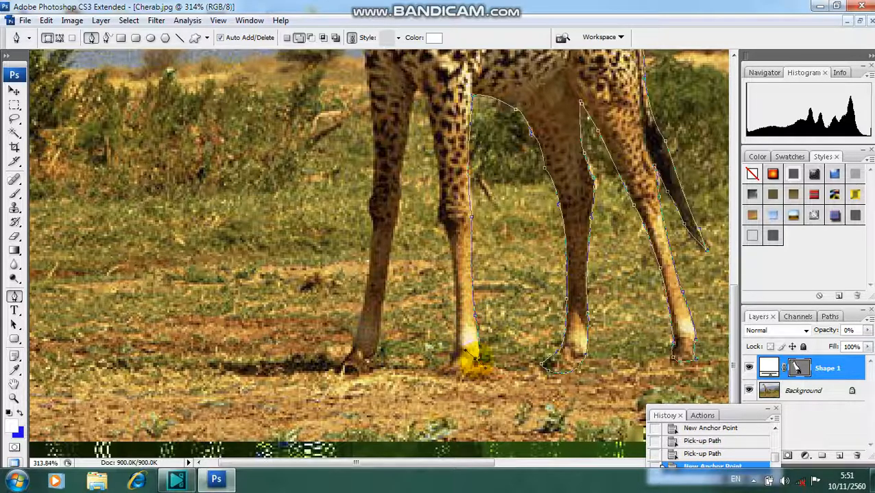
pyautogui.click(475, 358)
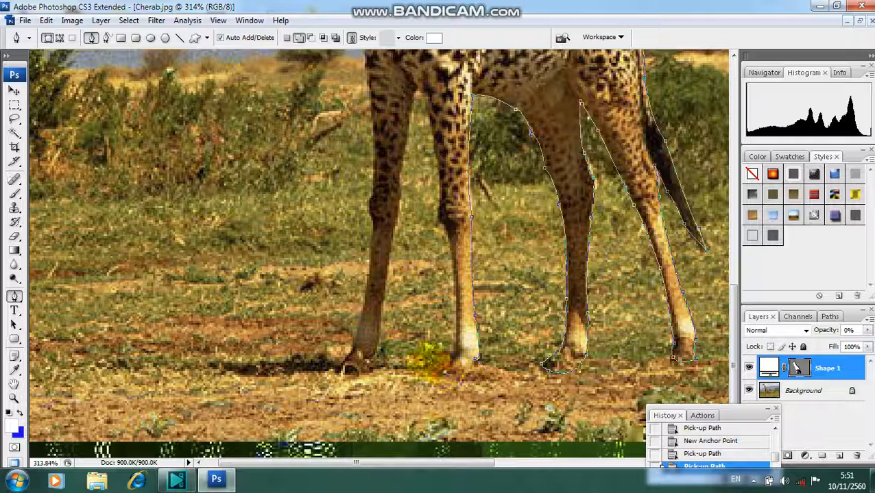
# Trace beneath the hoof of this foreleg and around its toe up to the ankle, removing the anchors' outgoing handles.
pyautogui.moveTo(430, 360); pyautogui.dragTo(420, 358)
pyautogui.keyDown('alt'); pyautogui.click(445, 372); pyautogui.keyUp('alt')
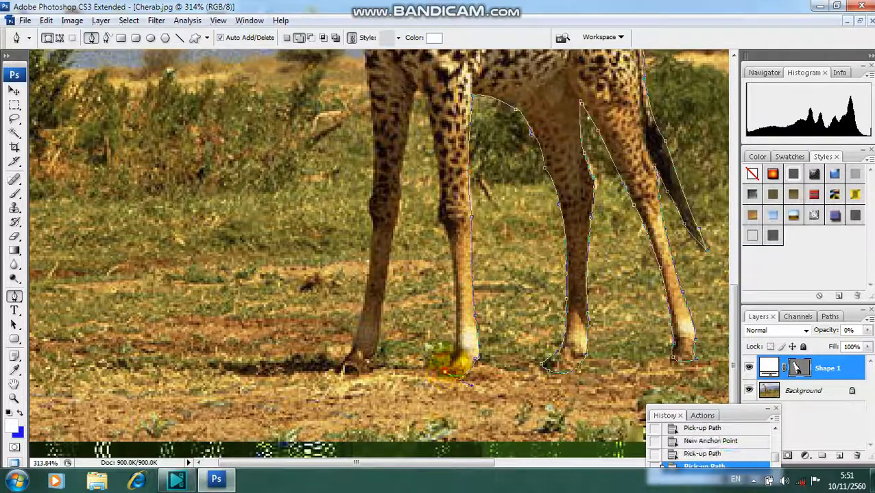
pyautogui.click(446, 366)
pyautogui.click(446, 366)
pyautogui.click(446, 365)
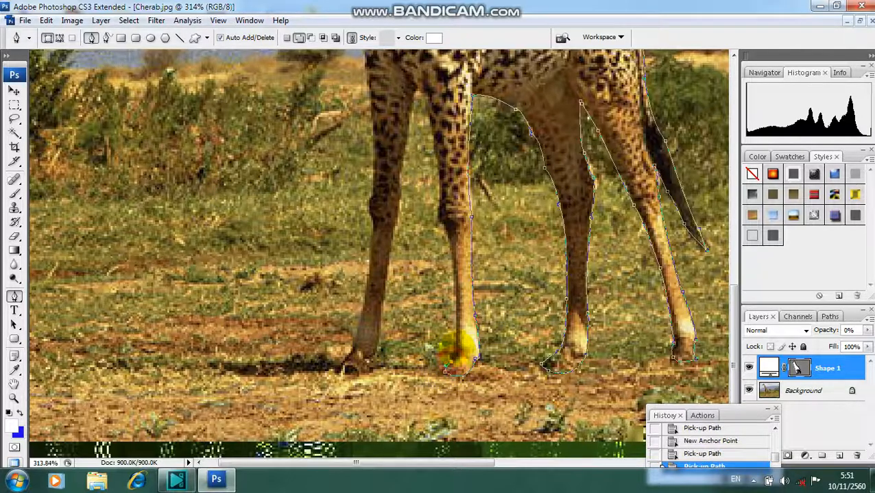
pyautogui.click(449, 360)
pyautogui.click(449, 360)
pyautogui.click(449, 360)
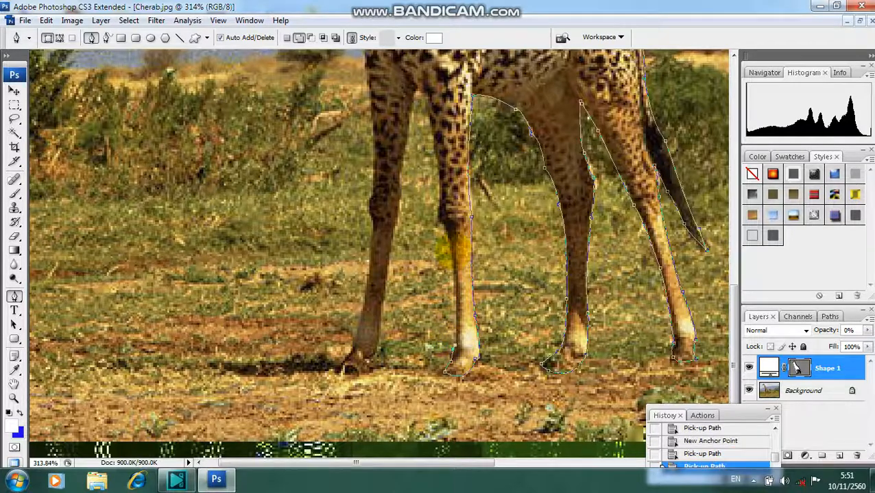
# Trace the front edge of this foreleg from the ankle up around the knee, undoing the misplaced knee anchor and redrawing it.
pyautogui.moveTo(437, 214)
pyautogui.mouseDown()
pyautogui.moveTo(445, 233)
pyautogui.moveTo(439, 218)
pyautogui.mouseUp()
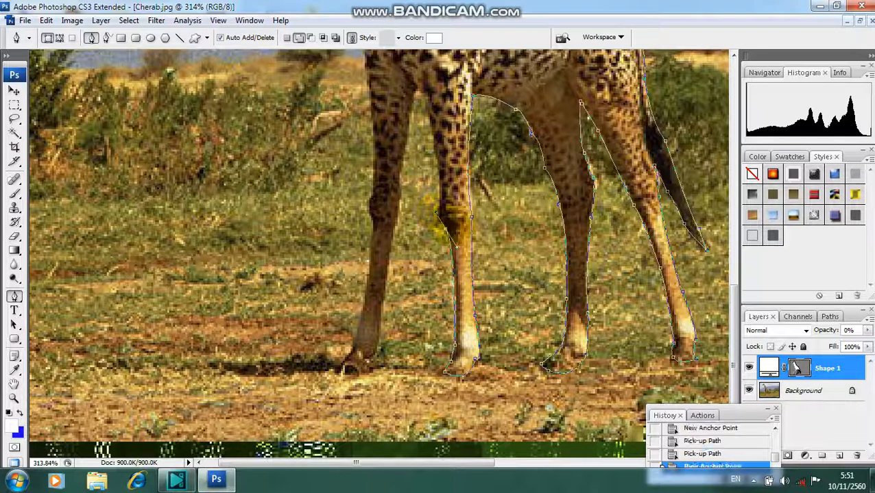
pyautogui.hotkey('ctrl', 'z')
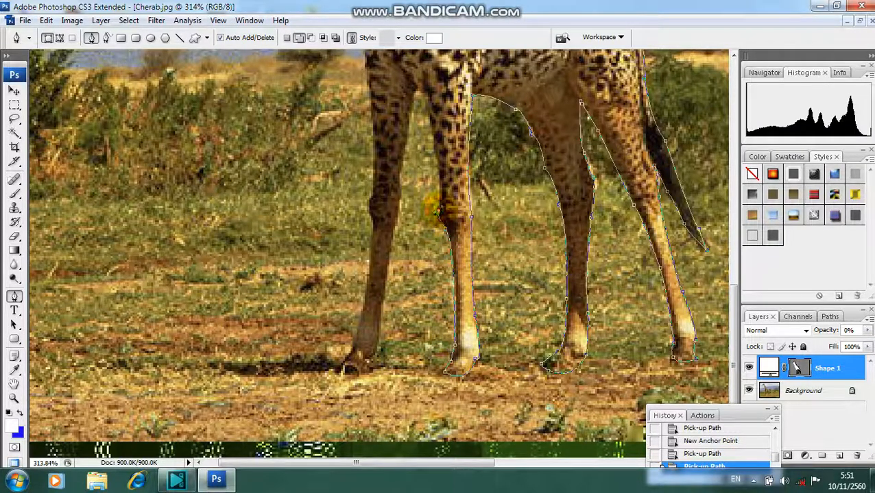
pyautogui.hotkey('ctrl', 'z')
pyautogui.click(438, 214)
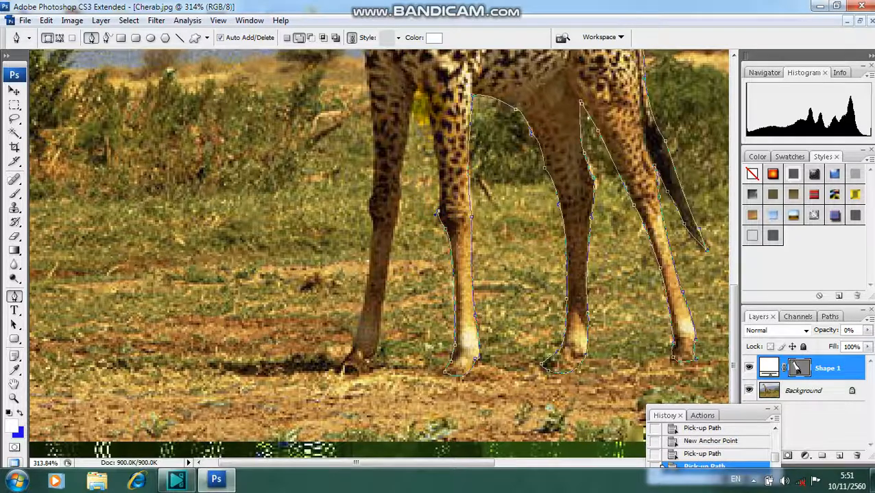
# Trace the upper front edge of this foreleg up to the crotch between the forelegs, ending in a corner point.
pyautogui.moveTo(425, 103); pyautogui.dragTo(411, 77)
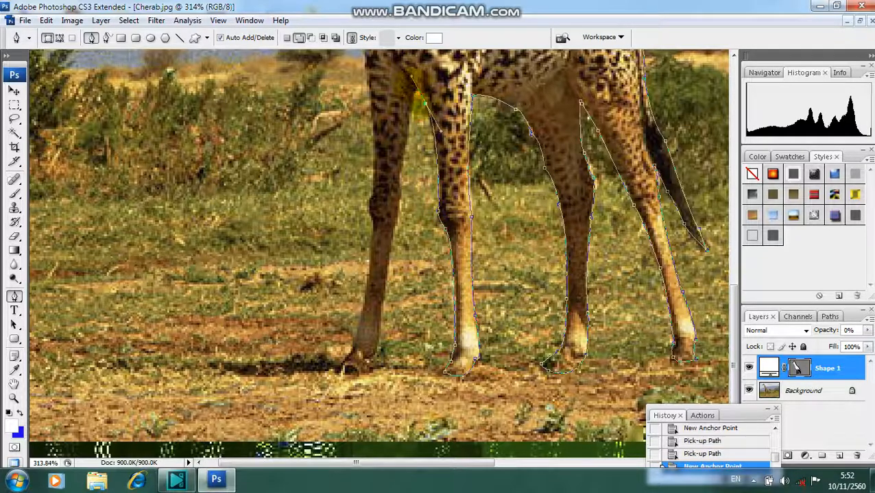
pyautogui.keyDown('alt'); pyautogui.click(425, 103); pyautogui.keyUp('alt')
pyautogui.click(416, 90)
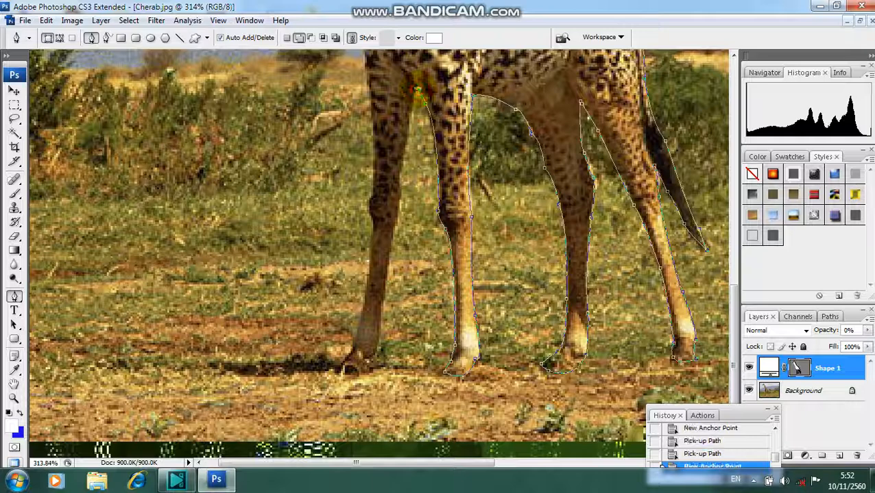
pyautogui.keyDown('alt'); pyautogui.click(416, 90); pyautogui.keyUp('alt')
pyautogui.moveTo(416, 89); pyautogui.dragTo(415, 89)
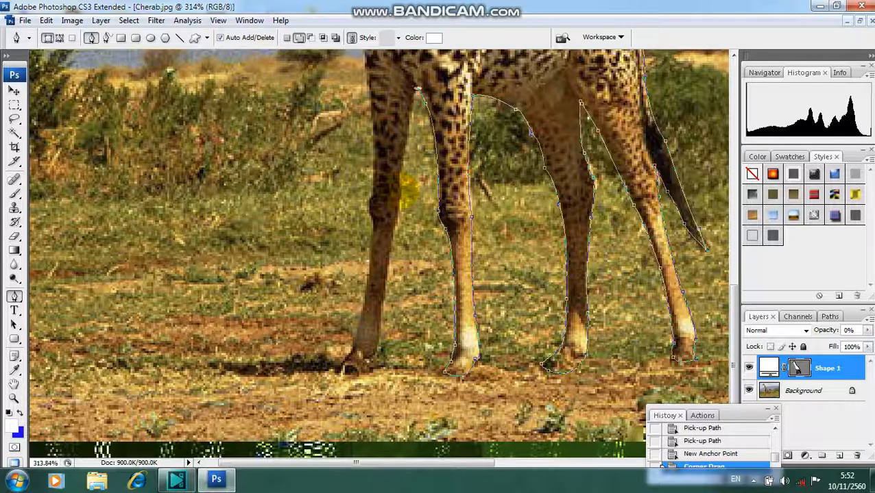
# Trace the rear edge of the foremost leg from the crotch down past the knee, removing the anchors' outgoing handles.
pyautogui.click(397, 187)
pyautogui.click(398, 187)
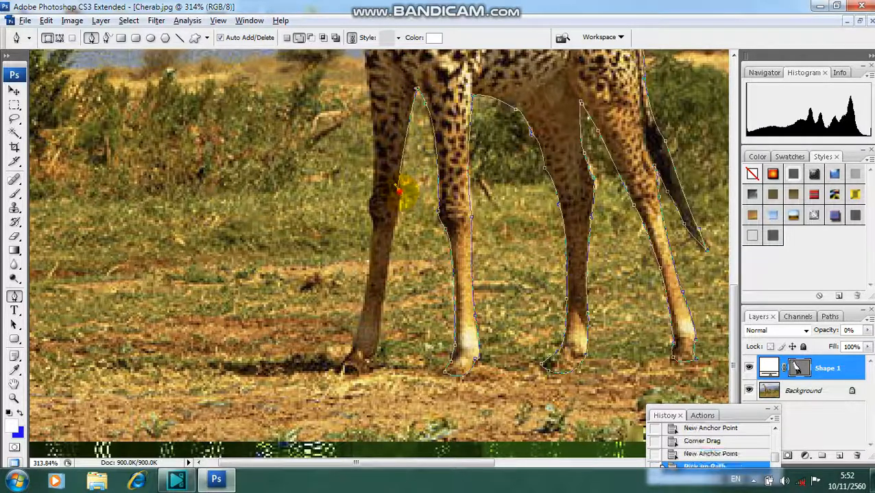
pyautogui.click(397, 186)
pyautogui.moveTo(395, 230); pyautogui.dragTo(387, 241)
pyautogui.click(395, 229)
pyautogui.click(394, 226)
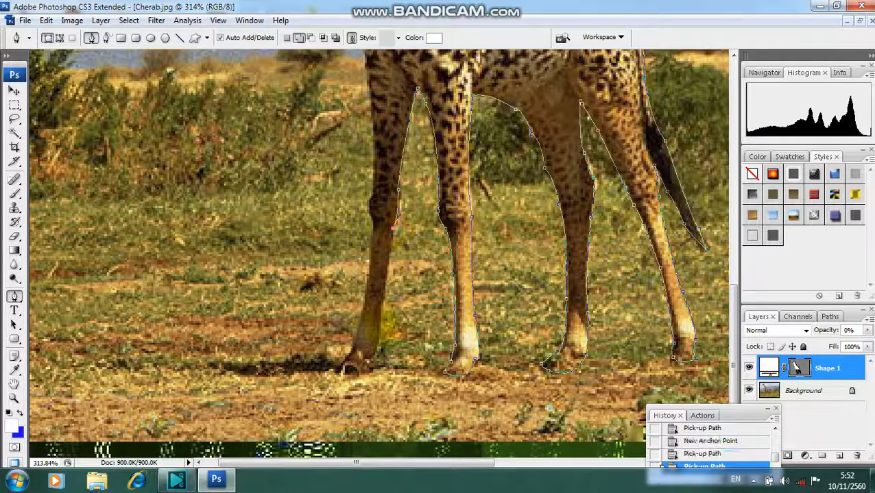
# Continue the outline down the lower rear edge of the foremost leg to the notch above its hoof.
pyautogui.click(382, 312)
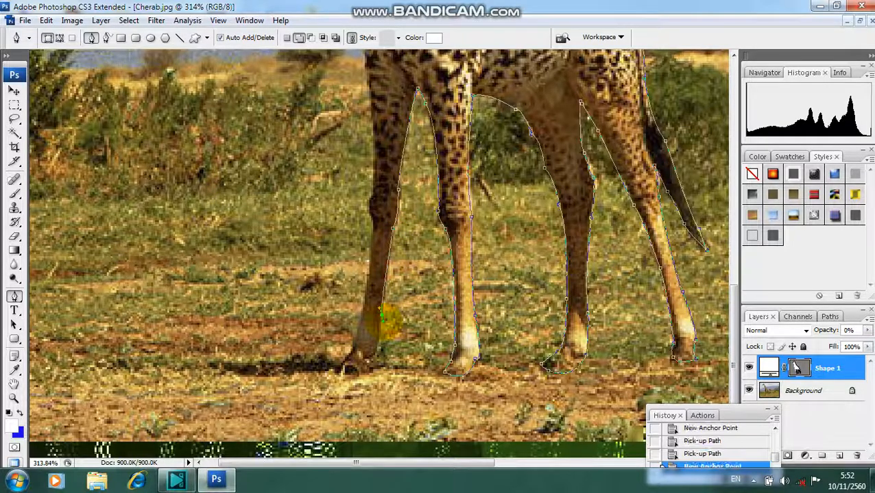
pyautogui.click(383, 314)
pyautogui.moveTo(365, 353)
pyautogui.mouseDown()
pyautogui.moveTo(345, 351)
pyautogui.moveTo(368, 355)
pyautogui.mouseUp()
pyautogui.keyDown('alt'); pyautogui.click(365, 356); pyautogui.keyUp('alt')
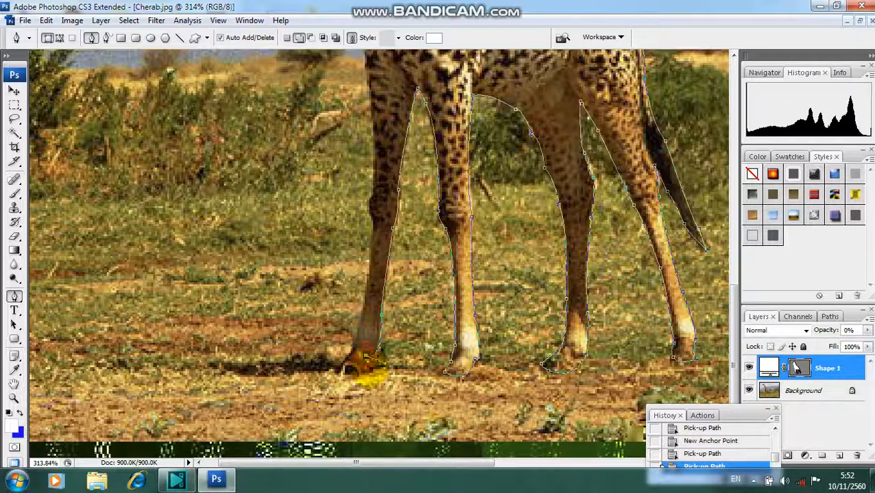
# Trace around the foremost hoof from its heel under the toe and up to the front of the ankle, removing outgoing handles.
pyautogui.click(368, 371)
pyautogui.keyDown('alt'); pyautogui.click(368, 371); pyautogui.keyUp('alt')
pyautogui.keyDown('alt'); pyautogui.click(369, 371); pyautogui.keyUp('alt')
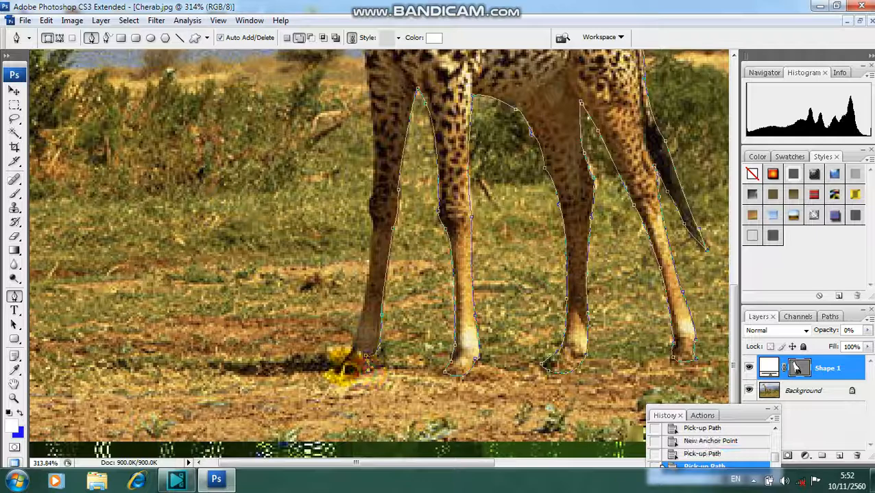
pyautogui.moveTo(342, 370); pyautogui.dragTo(359, 342)
pyautogui.keyDown('alt'); pyautogui.click(342, 371); pyautogui.keyUp('alt')
pyautogui.click(337, 358)
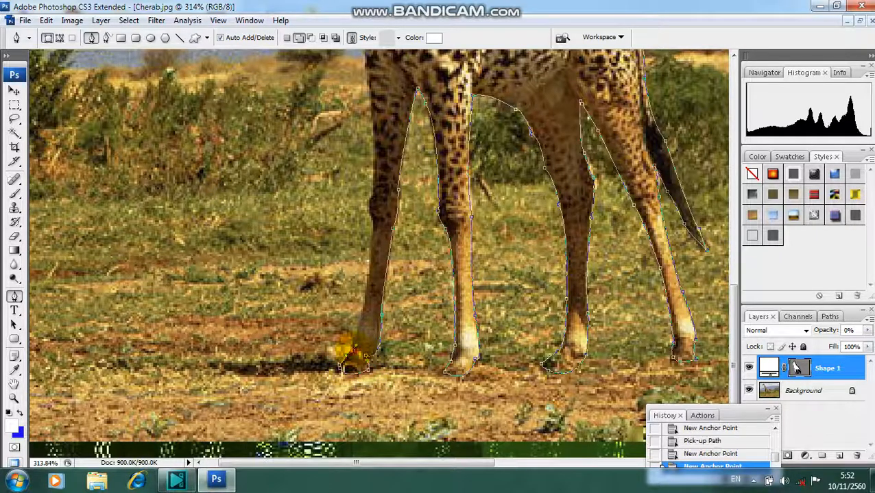
pyautogui.keyDown('alt'); pyautogui.click(353, 351); pyautogui.keyUp('alt')
pyautogui.keyDown('alt'); pyautogui.click(354, 350); pyautogui.keyUp('alt')
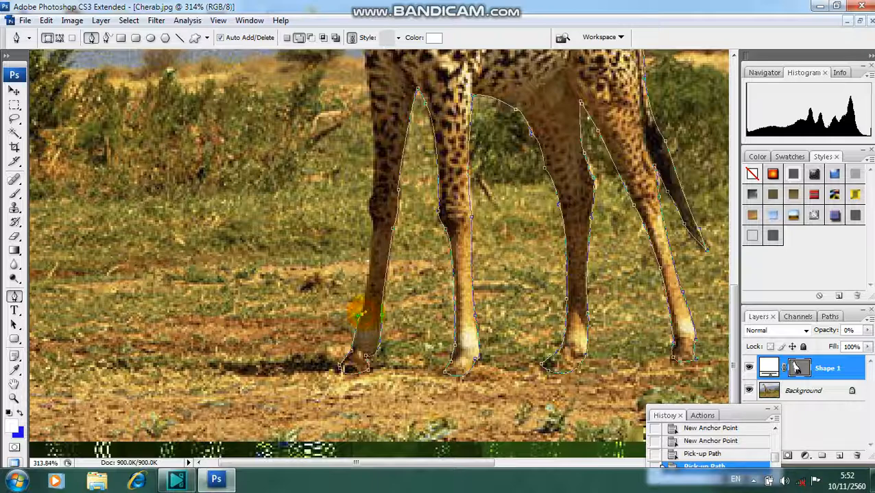
# Trace the front edge of the foremost leg from the ankle up over the knee joint, removing the anchors' outgoing handles.
pyautogui.moveTo(366, 305); pyautogui.dragTo(366, 306)
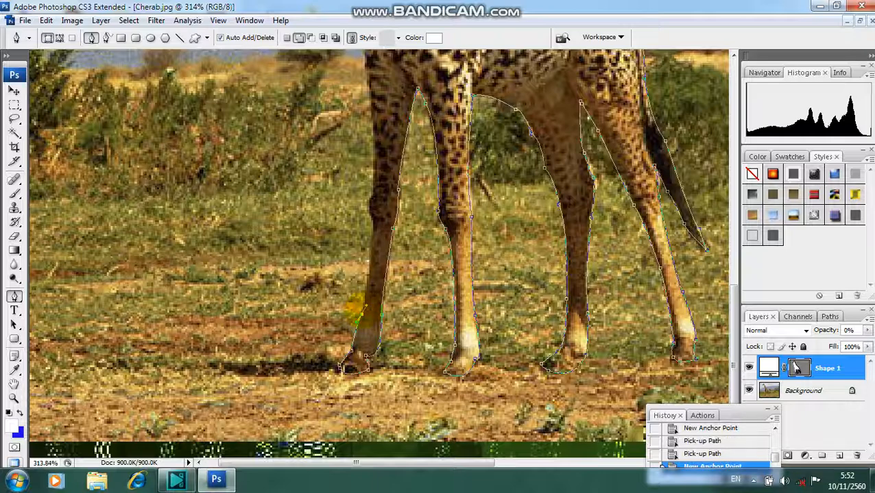
pyautogui.keyDown('alt'); pyautogui.click(365, 305); pyautogui.keyUp('alt')
pyautogui.moveTo(366, 218); pyautogui.dragTo(356, 193)
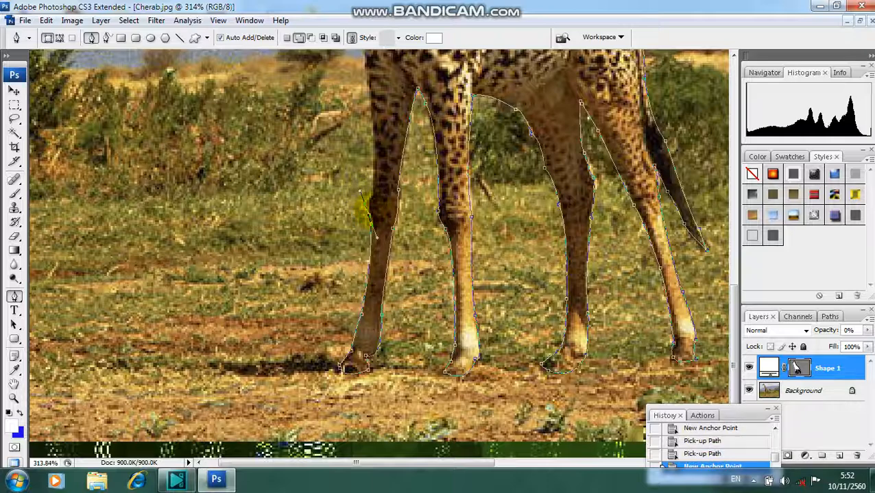
pyautogui.keyDown('alt'); pyautogui.click(368, 216); pyautogui.keyUp('alt')
pyautogui.click(370, 197)
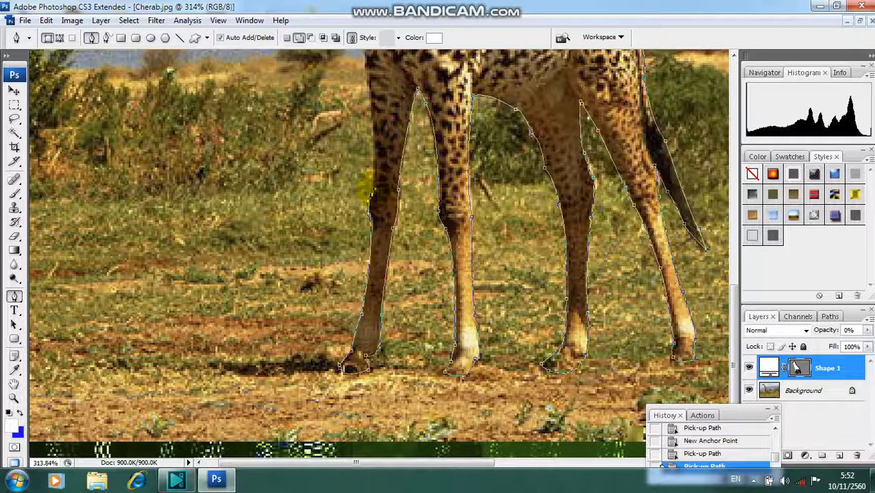
pyautogui.keyDown('alt'); pyautogui.click(371, 197); pyautogui.keyUp('alt')
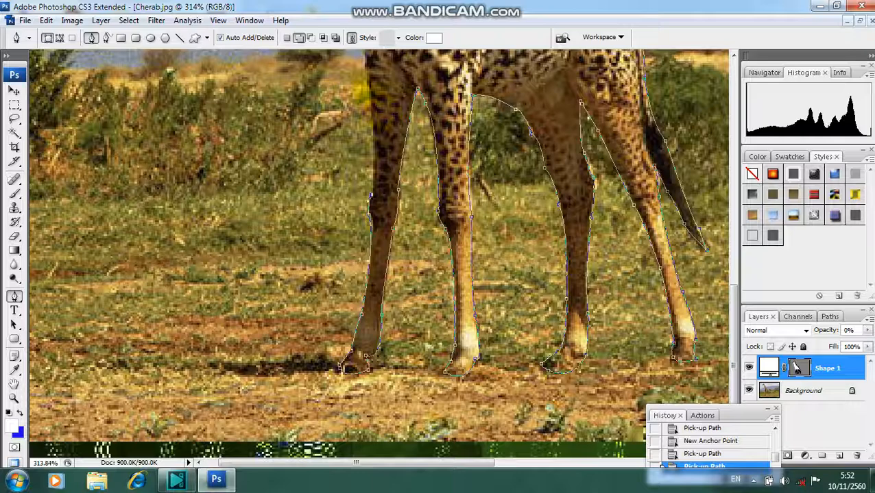
# Trace the upper front edge of the foremost leg from the knee up to the base of the chest.
pyautogui.scroll(6, 360, 82)
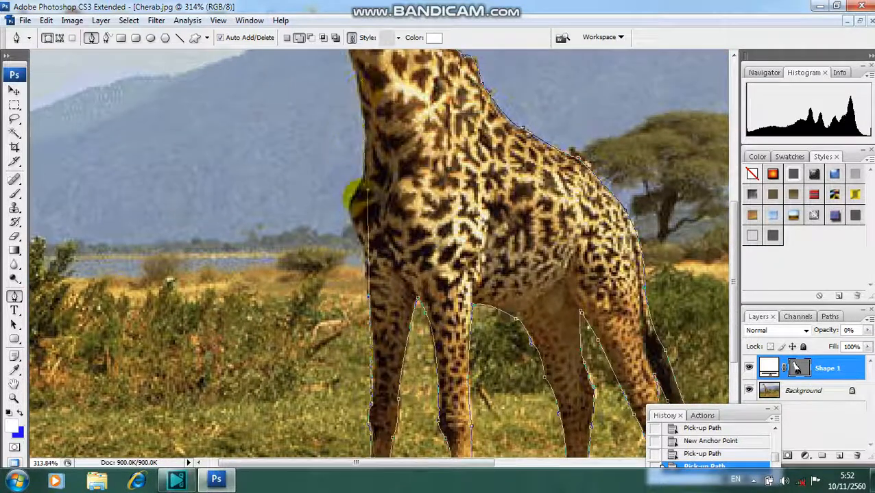
pyautogui.moveTo(348, 218); pyautogui.dragTo(351, 218)
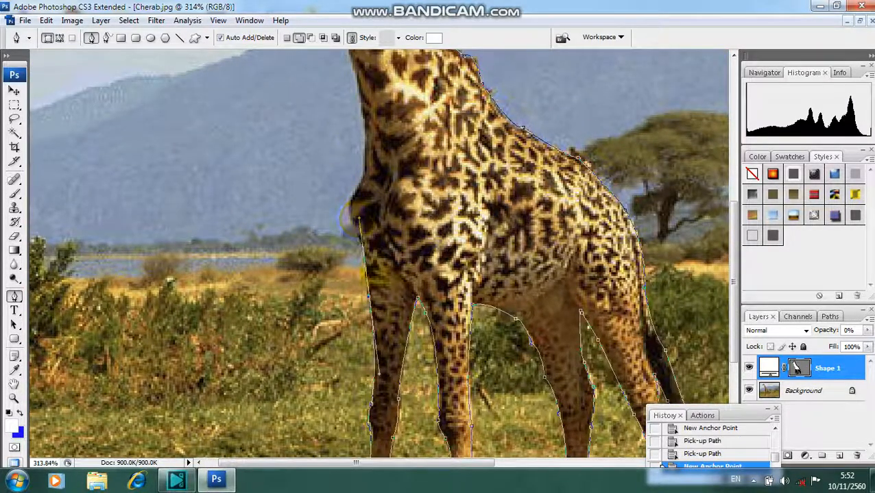
pyautogui.click(368, 296)
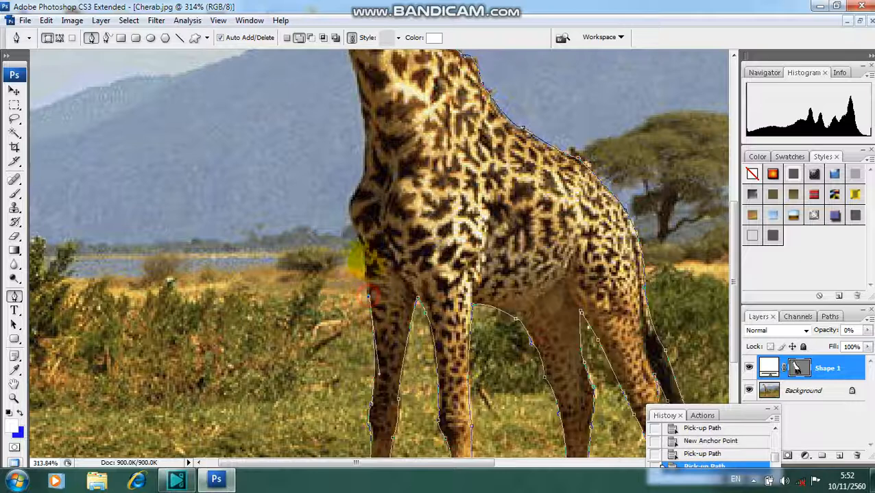
pyautogui.click(361, 248)
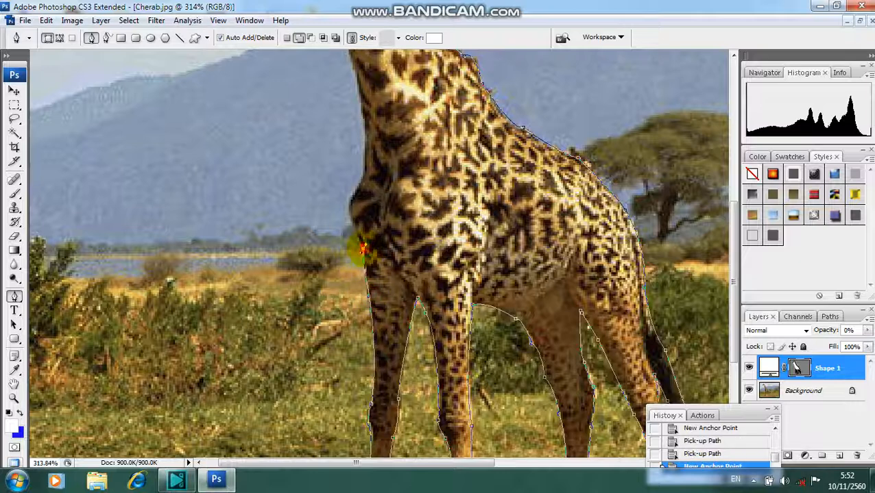
# Trace the front of the chest up to the lower neck with Pen anchors, removing the anchors' outgoing handles.
pyautogui.click(347, 207)
pyautogui.click(364, 174)
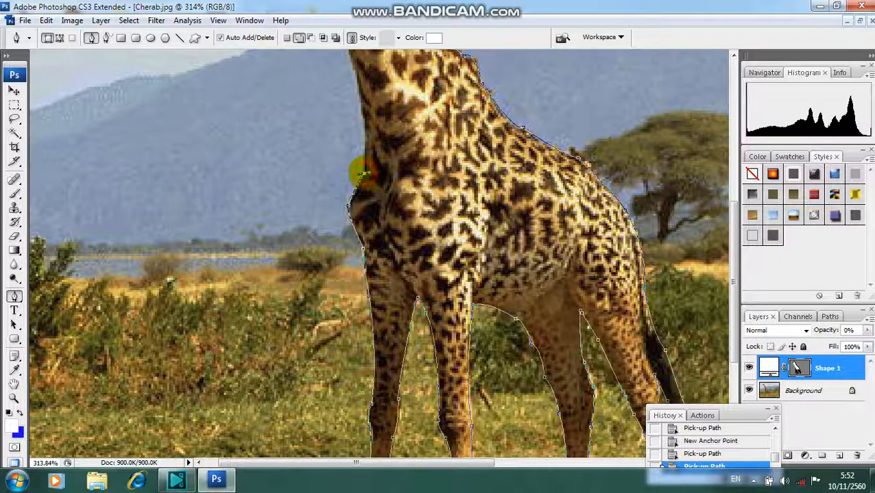
pyautogui.moveTo(370, 164); pyautogui.dragTo(371, 163)
pyautogui.doubleClick(363, 174)
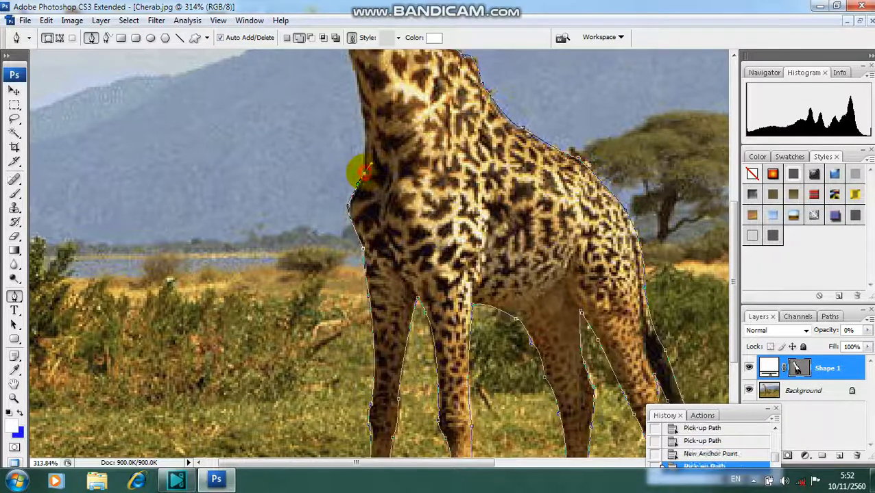
pyautogui.moveTo(362, 109); pyautogui.dragTo(355, 98)
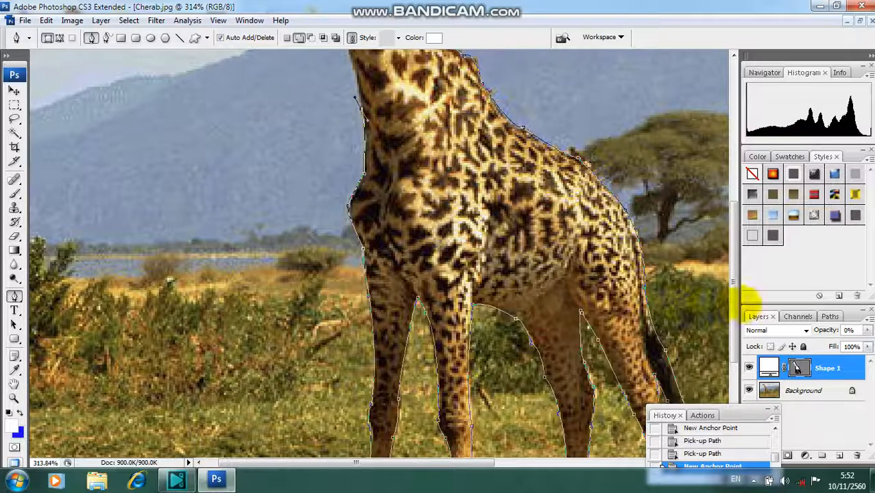
pyautogui.moveTo(734, 302); pyautogui.dragTo(730, 221)
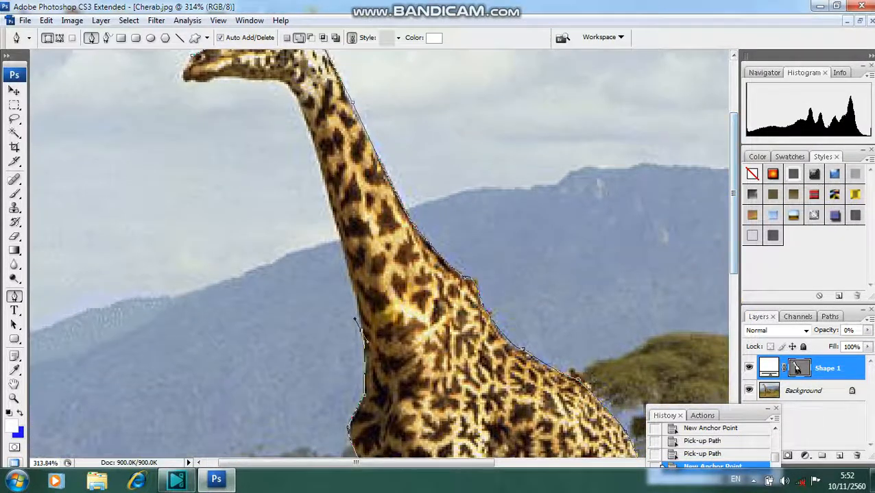
pyautogui.click(355, 335)
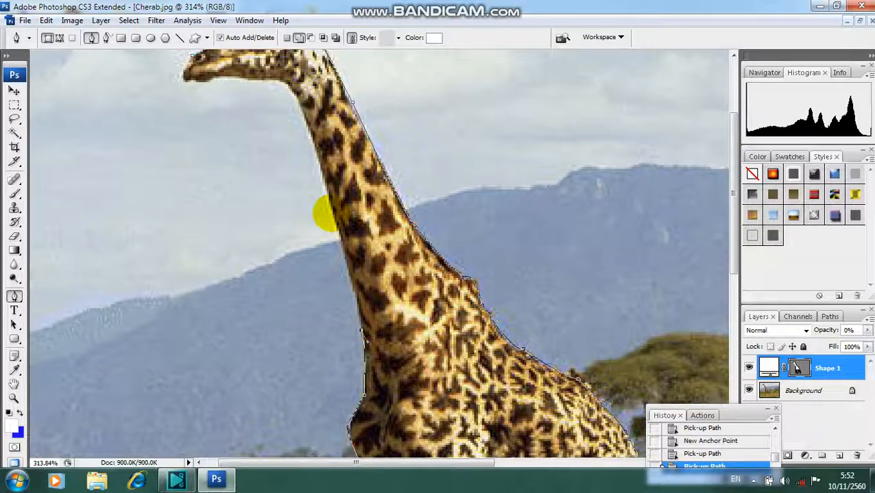
# Continue the outline up the front edge of the neck to the throat, removing the anchors' outgoing handles.
pyautogui.moveTo(331, 213); pyautogui.dragTo(324, 211)
pyautogui.keyDown('alt'); pyautogui.click(331, 212); pyautogui.keyUp('alt')
pyautogui.keyDown('alt'); pyautogui.click(331, 213); pyautogui.keyUp('alt')
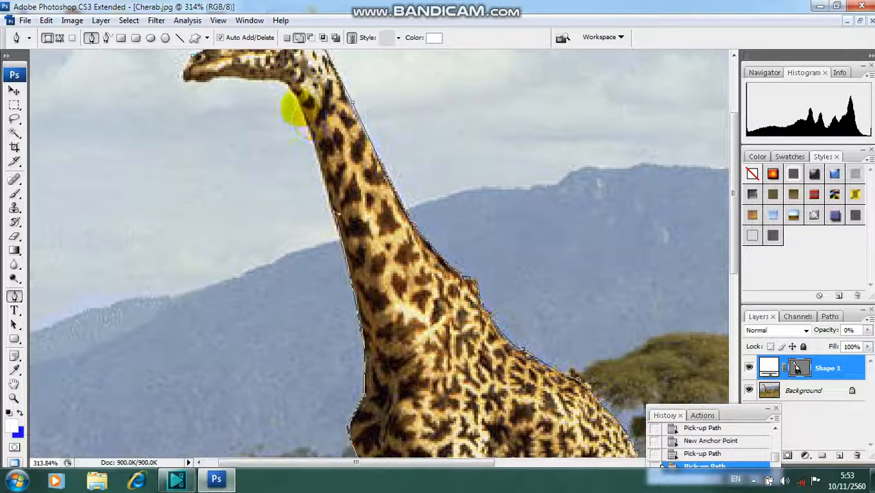
pyautogui.click(294, 107)
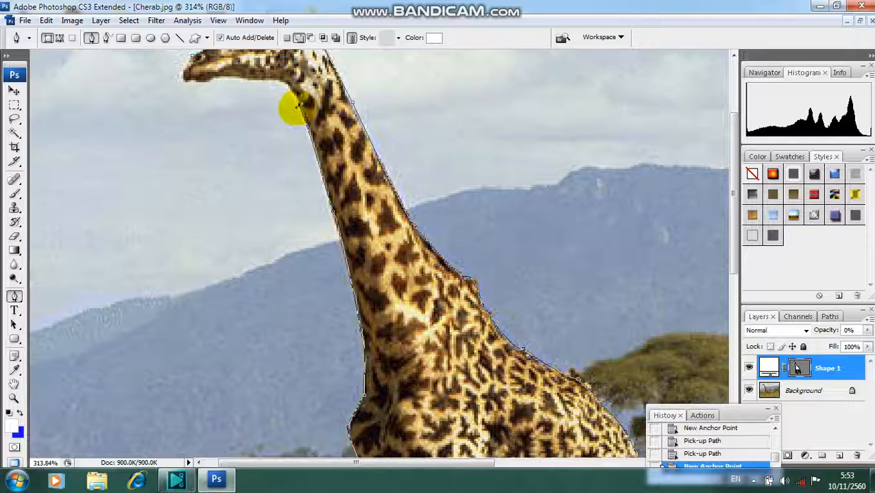
pyautogui.keyDown('alt'); pyautogui.click(294, 107); pyautogui.keyUp('alt')
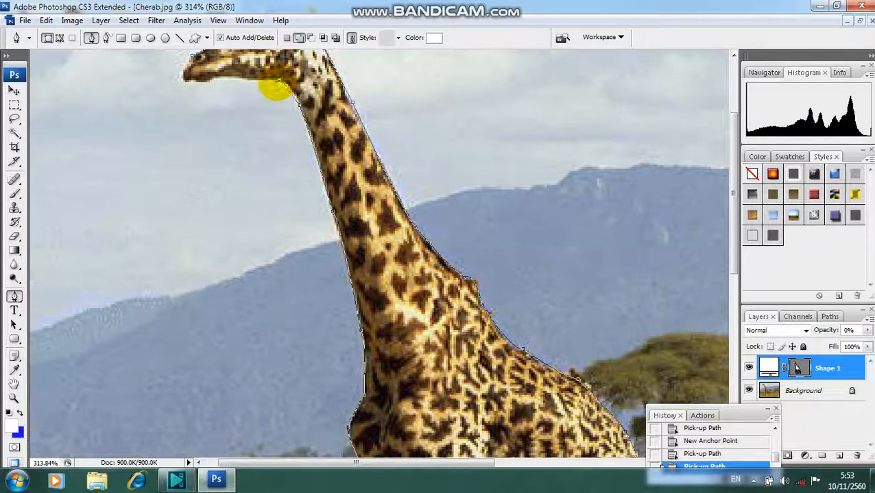
# Trace the underside of the jaw from the throat to just behind the chin, removing the outgoing handles.
pyautogui.click(277, 82)
pyautogui.keyDown('alt'); pyautogui.click(278, 79); pyautogui.keyUp('alt')
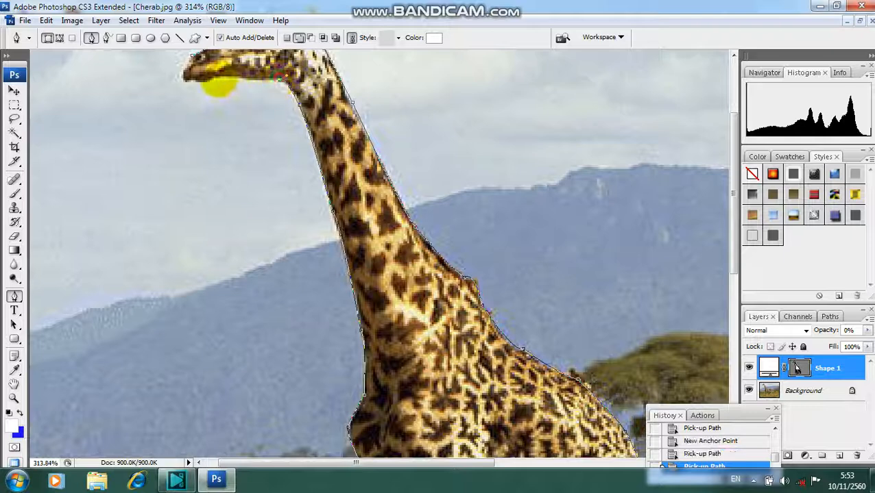
pyautogui.click(203, 81)
pyautogui.keyDown('alt'); pyautogui.click(204, 81); pyautogui.keyUp('alt')
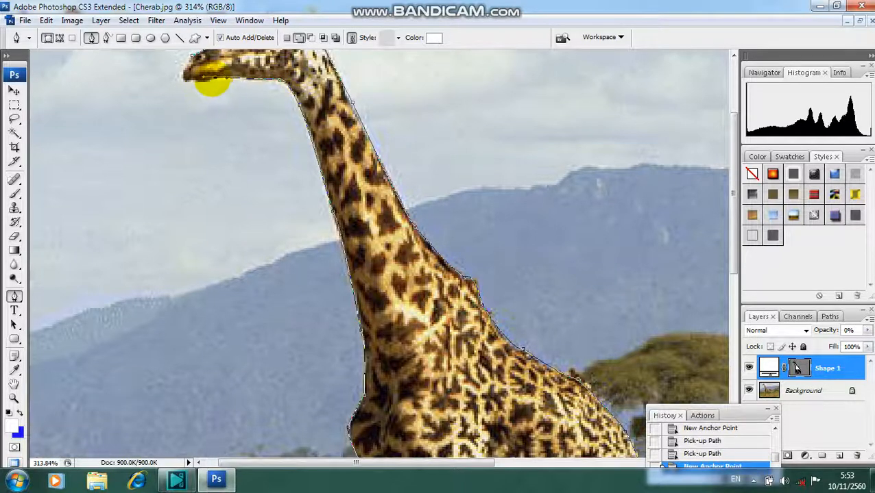
pyautogui.keyDown('alt'); pyautogui.click(214, 79); pyautogui.keyUp('alt')
# Trace around the chin and muzzle tip and close the path at its starting anchor on the giraffe's nose.
pyautogui.moveTo(183, 80); pyautogui.dragTo(164, 74)
pyautogui.moveTo(730, 250); pyautogui.dragTo(384, 181)
pyautogui.click(184, 201)
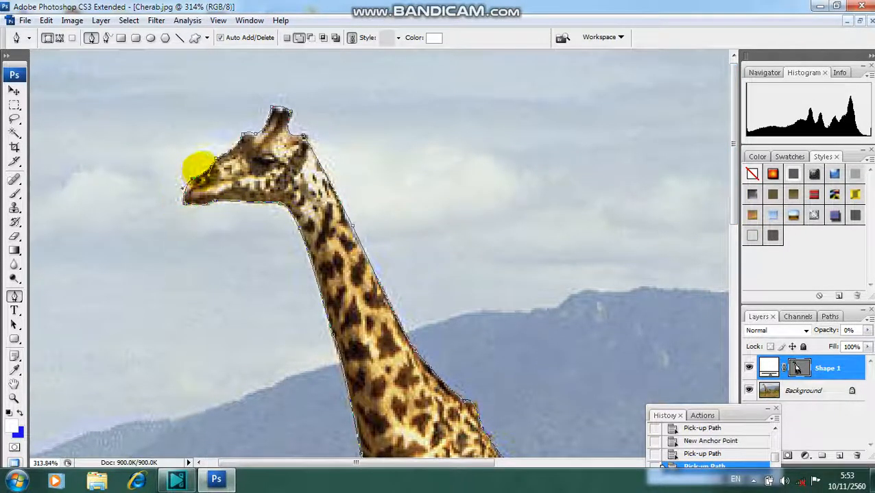
pyautogui.click(200, 162)
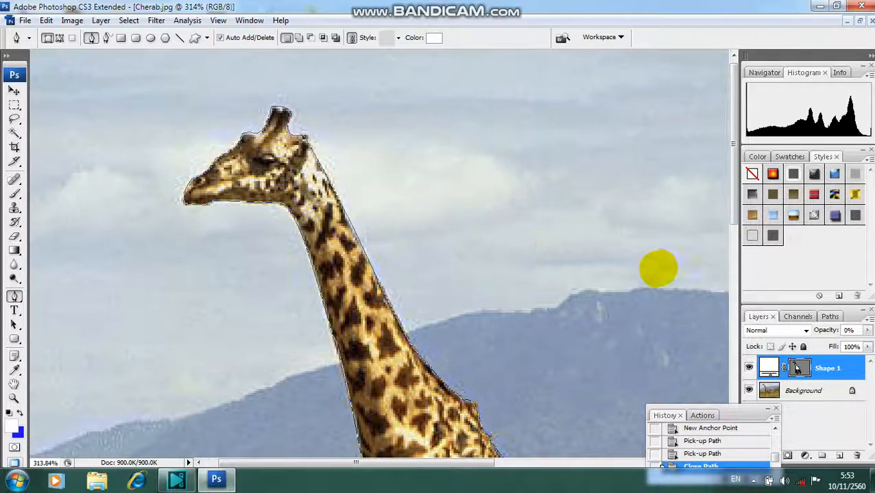
# Load the Shape 1 vector mask as a selection around the giraffe and delete the Shape 1 layer.
pyautogui.scroll(-2, 617, 218)
pyautogui.scroll(-3, 616, 219)
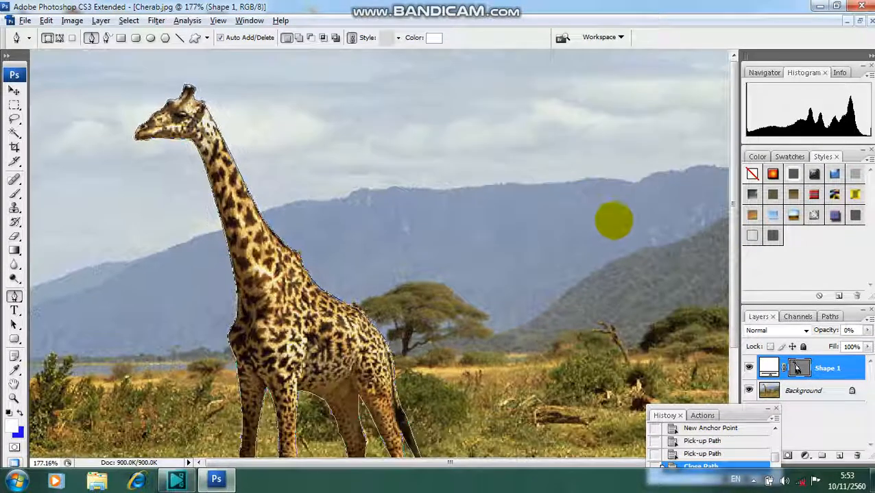
pyautogui.scroll(-1, 568, 218)
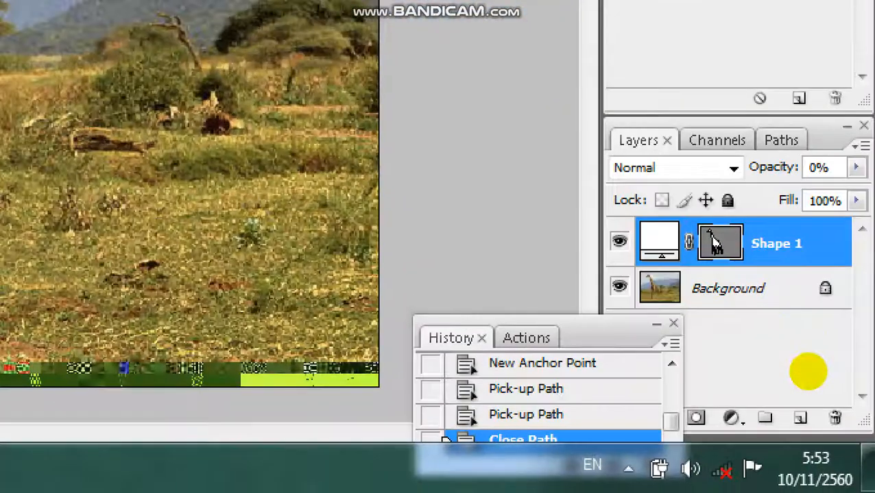
pyautogui.moveTo(695, 225)
pyautogui.mouseDown()
pyautogui.moveTo(745, 266)
pyautogui.moveTo(765, 366)
pyautogui.mouseUp()
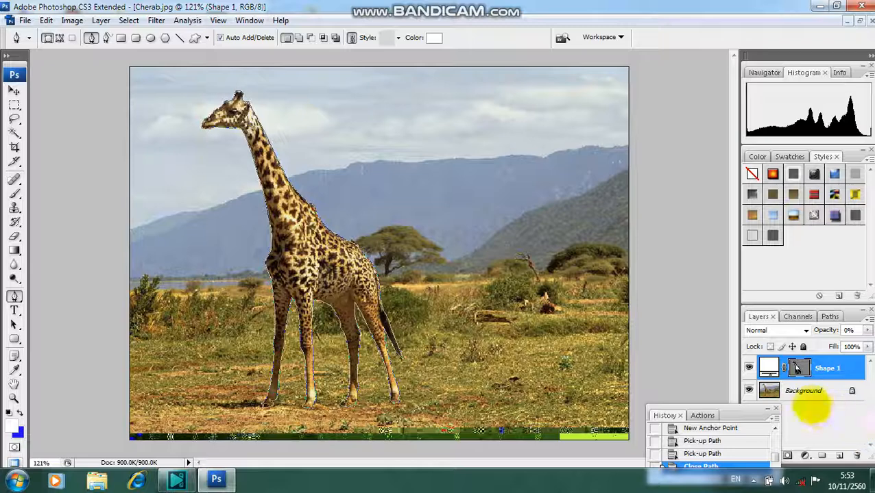
pyautogui.keyDown('ctrl'); pyautogui.click(797, 368); pyautogui.keyUp('ctrl')
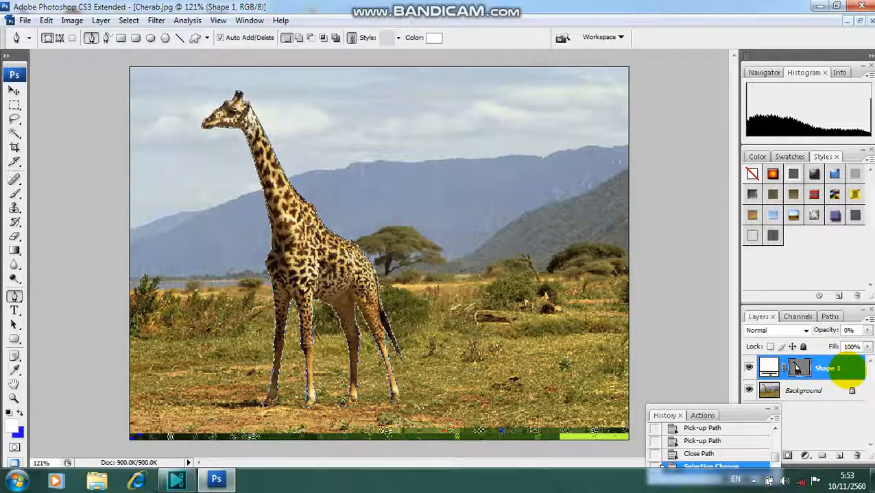
pyautogui.moveTo(850, 368); pyautogui.dragTo(857, 454)
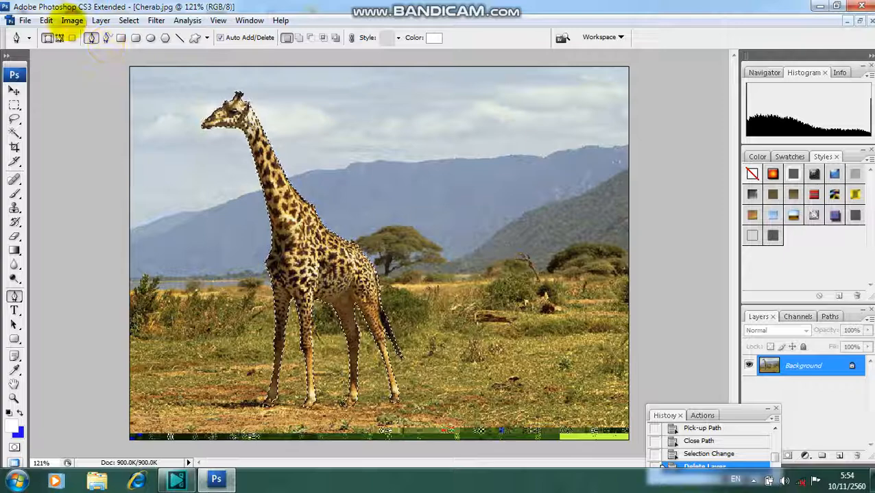
# Copy the selected giraffe from the Background and paste it onto a new layer.
pyautogui.click(46, 20)
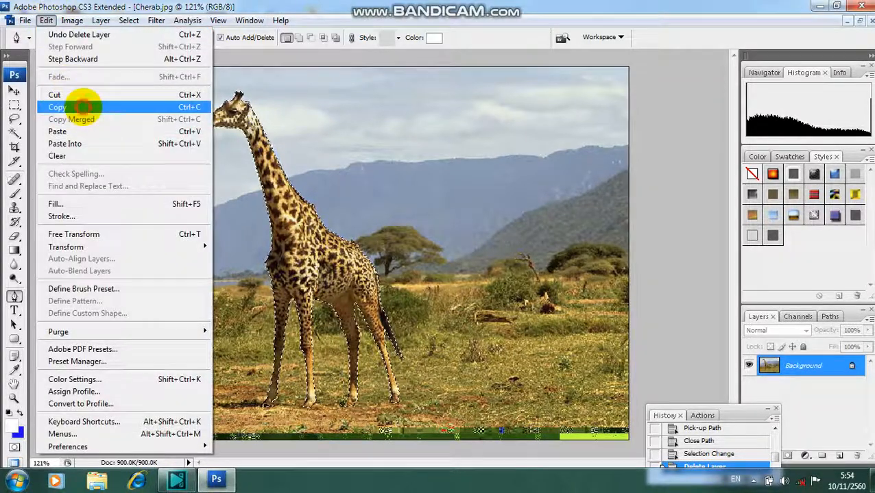
pyautogui.click(74, 107)
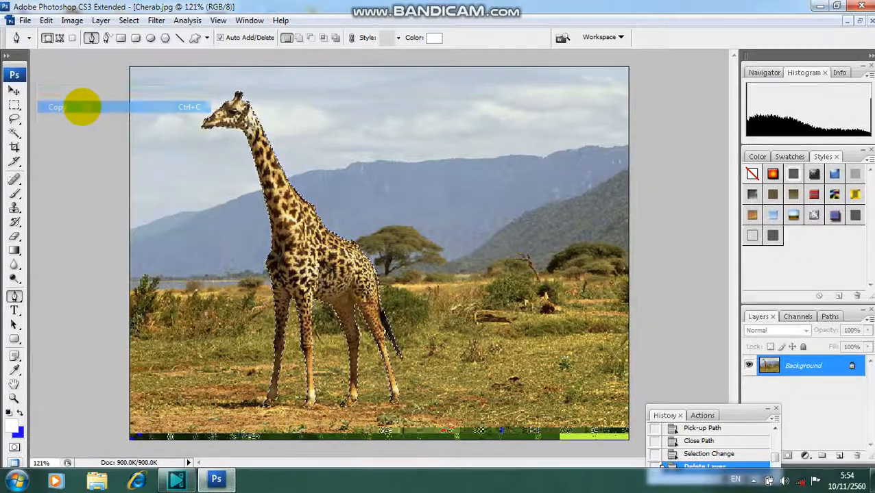
pyautogui.click(45, 20)
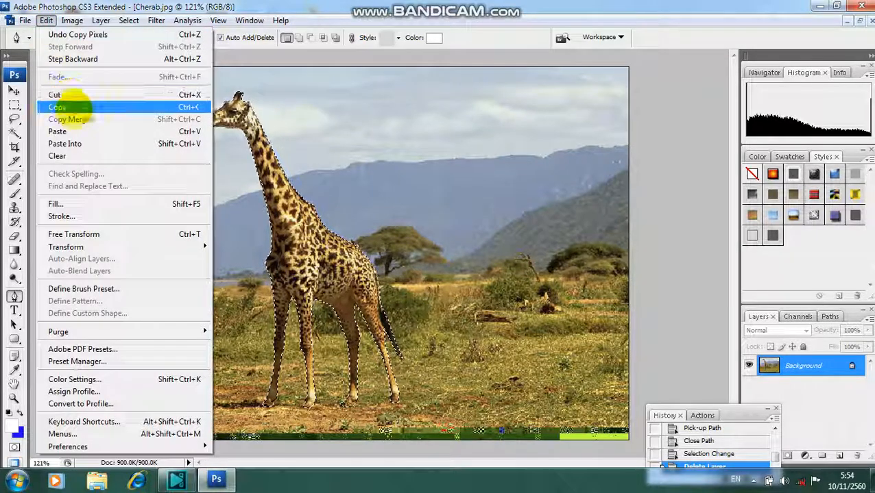
pyautogui.click(74, 131)
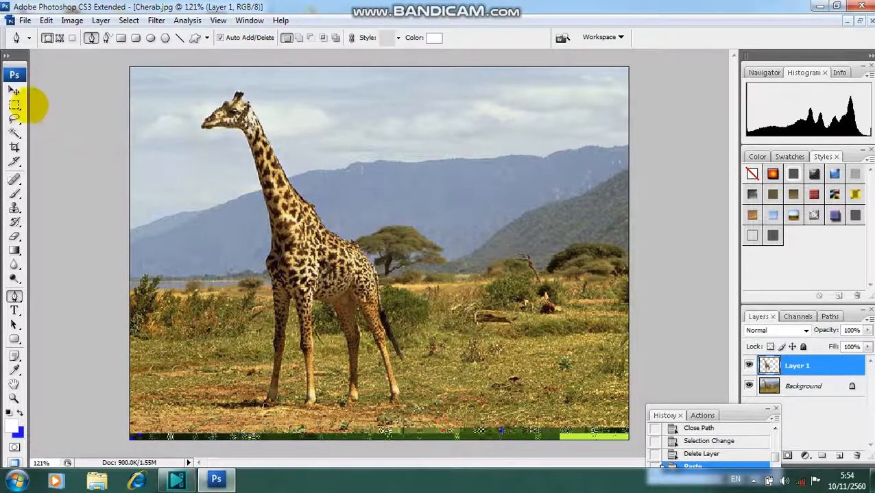
# Try moving the pasted giraffe sideways from the original, then revert the history to the Paste state.
pyautogui.click(14, 91)
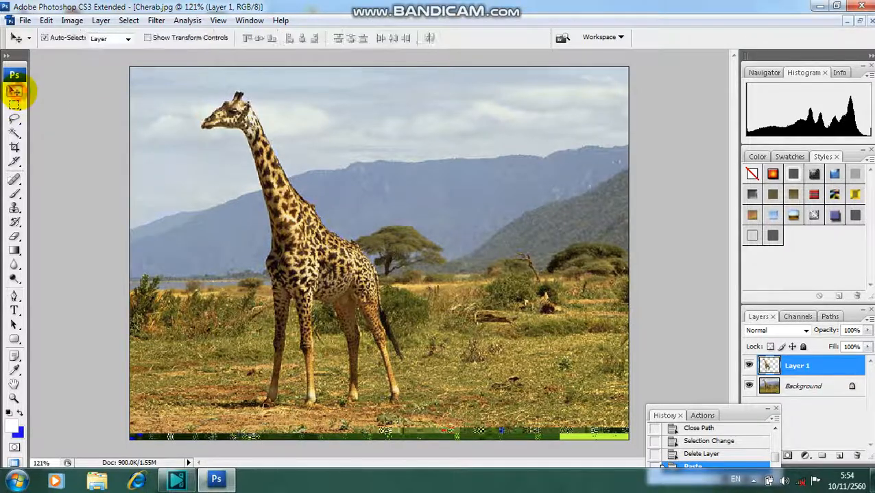
pyautogui.moveTo(278, 237); pyautogui.dragTo(415, 243)
pyautogui.moveTo(356, 233); pyautogui.dragTo(305, 243)
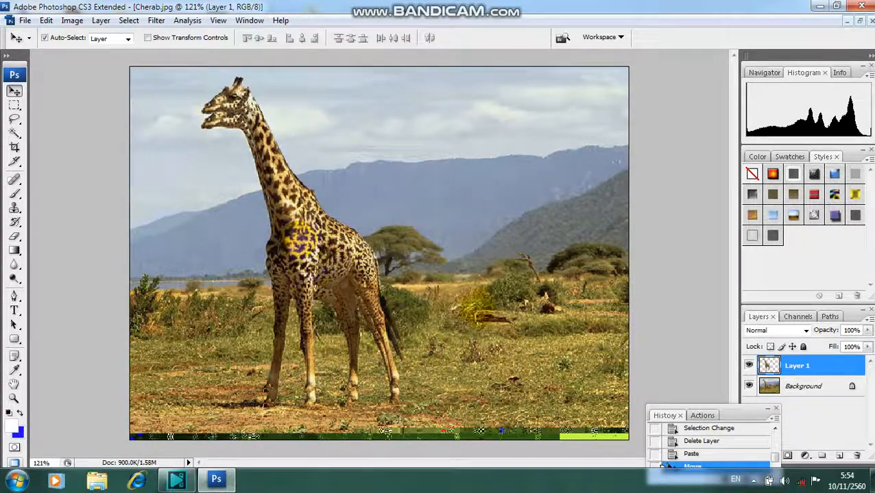
pyautogui.click(691, 454)
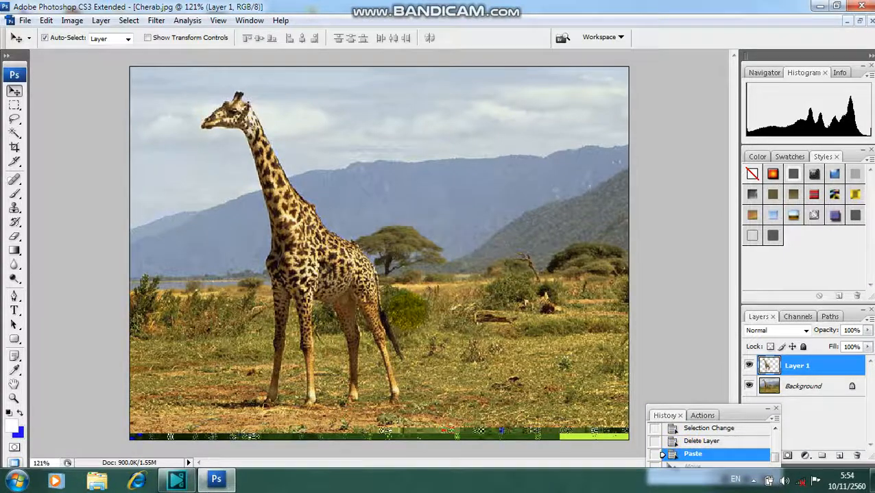
pyautogui.moveTo(302, 264); pyautogui.dragTo(398, 269)
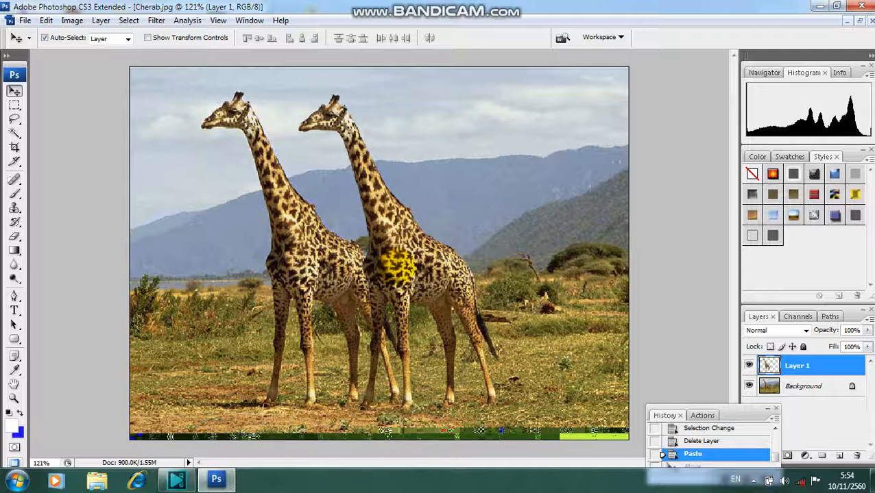
pyautogui.click(693, 454)
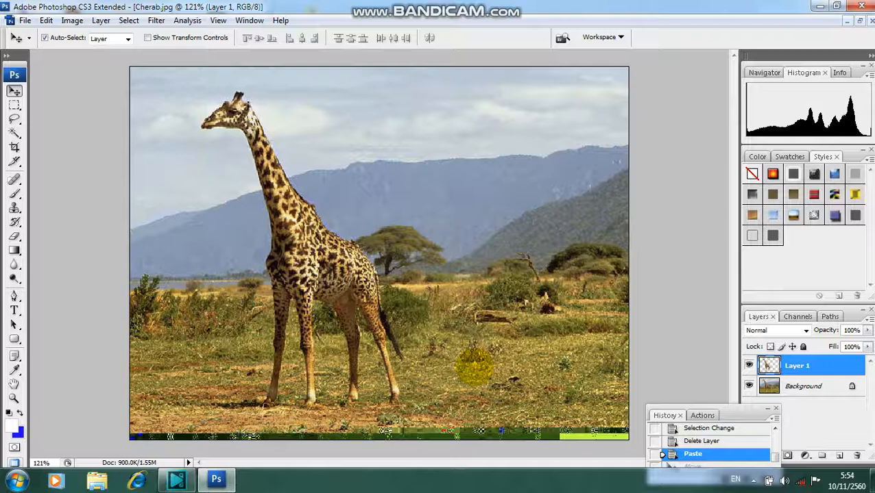
pyautogui.hotkey('ctrl', 't')
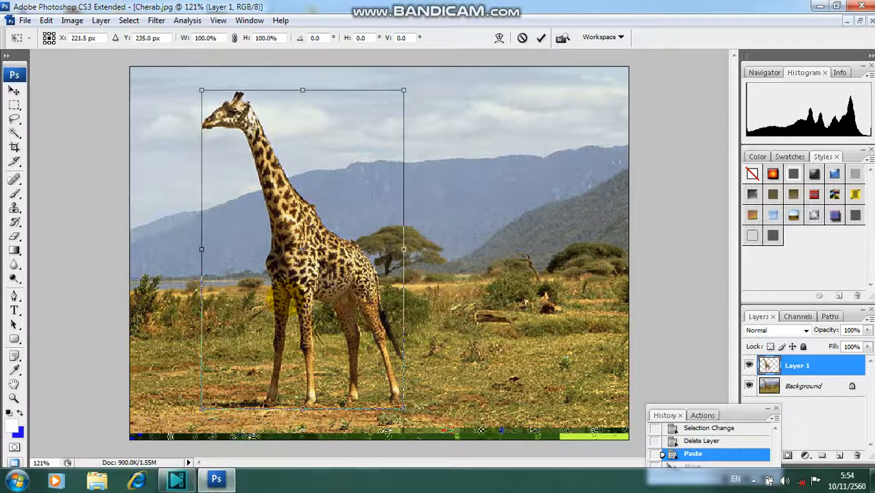
pyautogui.press('Escape')
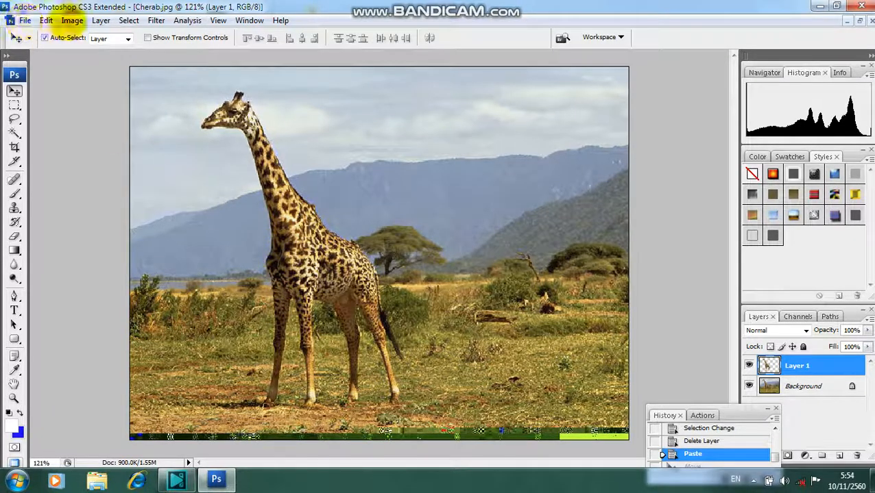
pyautogui.click(72, 20)
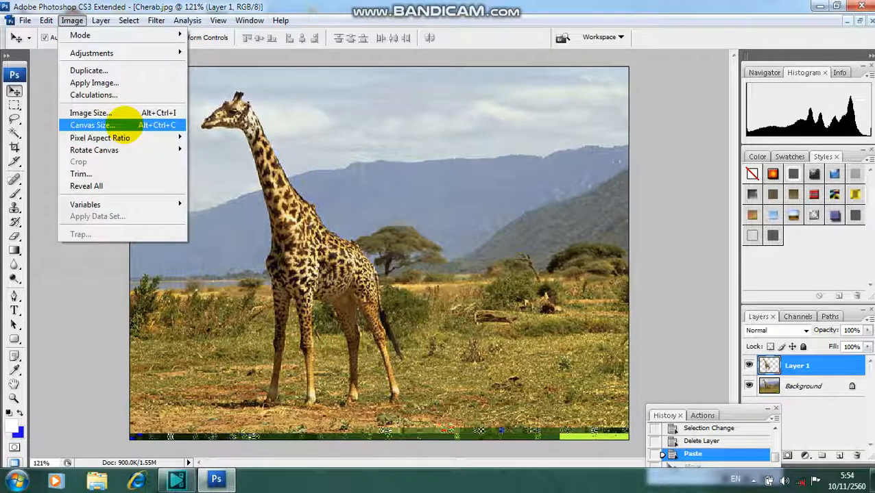
pyautogui.moveTo(130, 140)
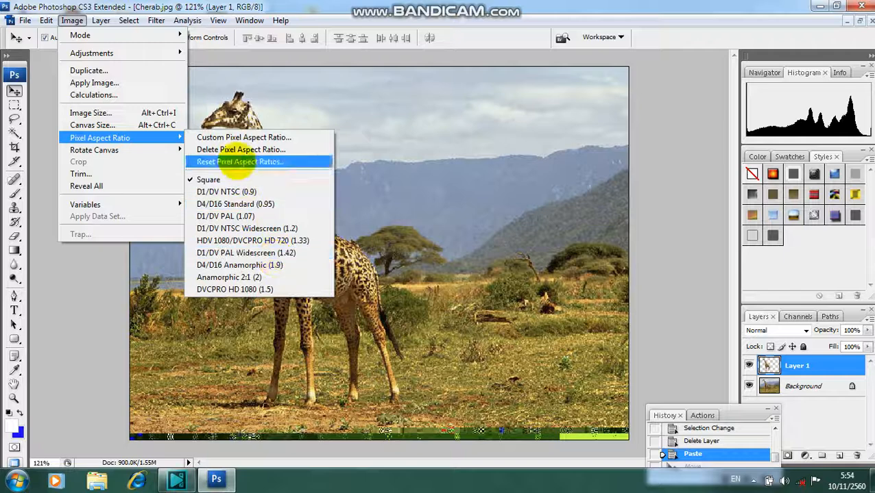
pyautogui.click(240, 150)
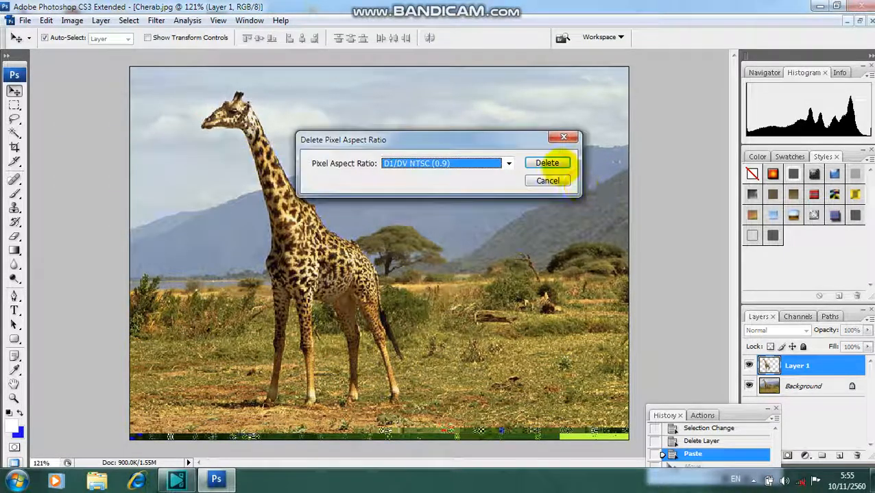
pyautogui.click(549, 181)
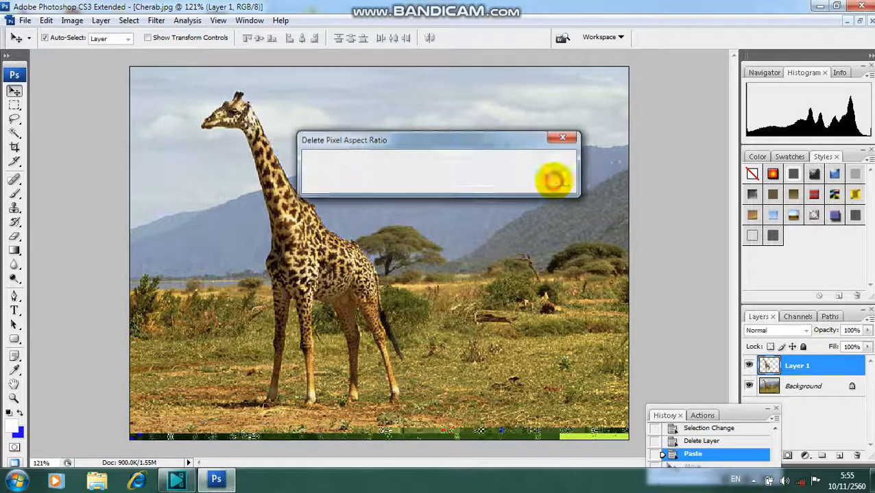
pyautogui.click(699, 442)
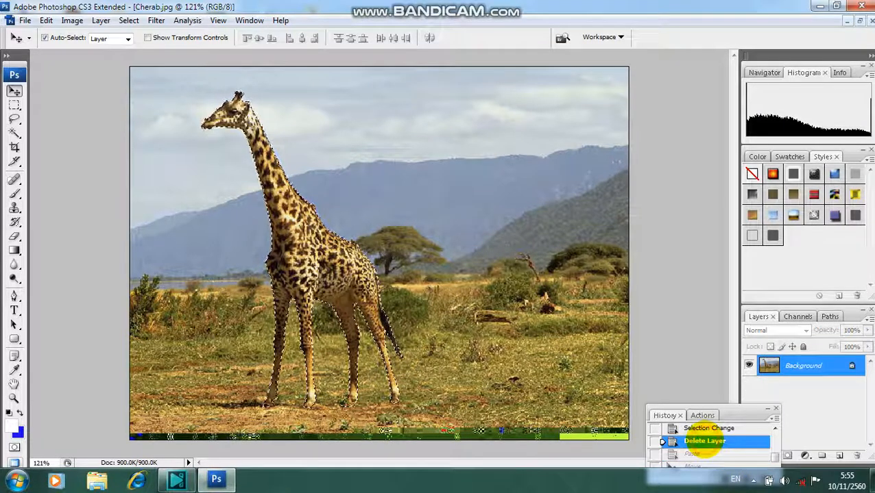
pyautogui.click(694, 453)
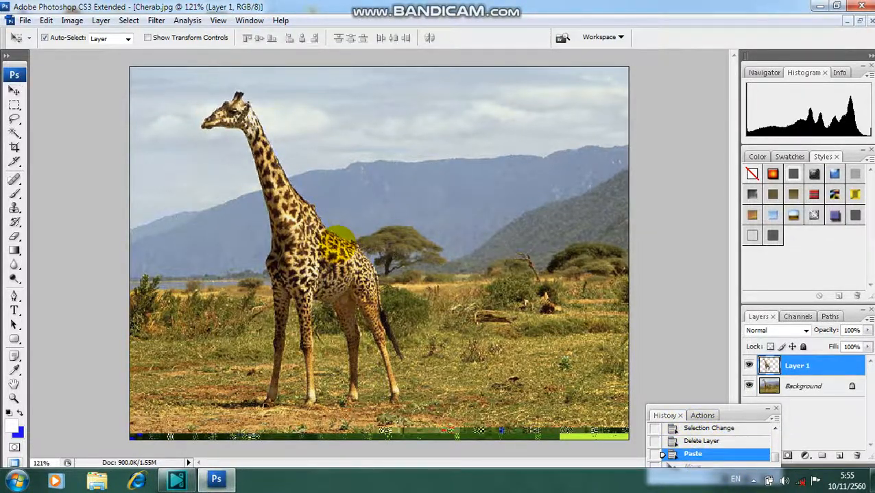
# Flip the pasted giraffe horizontally with Free Transform to about 89.7% width so it stands tail to tail with the original.
pyautogui.hotkey('ctrl', 't')
pyautogui.moveTo(200, 248); pyautogui.dragTo(584, 250)
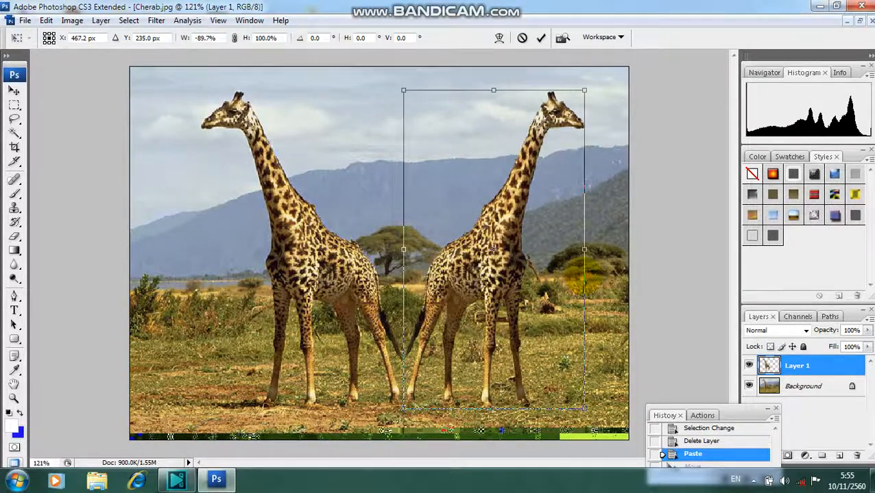
pyautogui.press('Return')
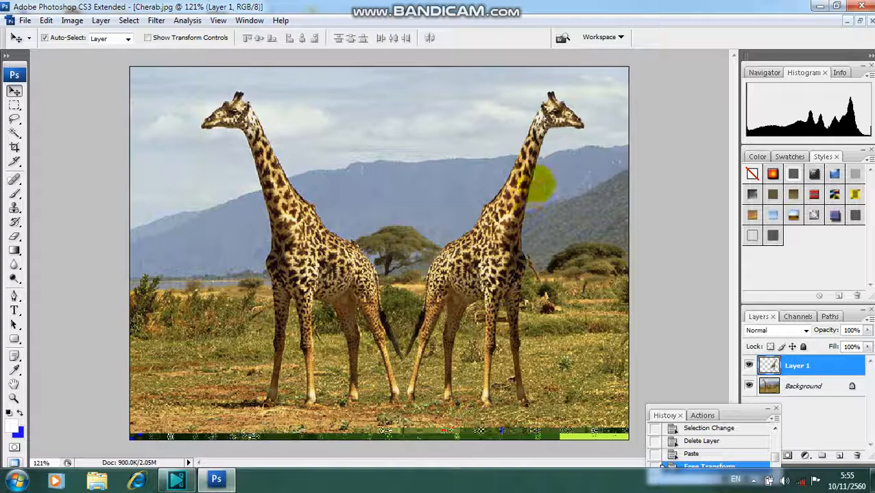
# Shrink the mirrored giraffe to about 64.8% width and 50.6% height, keeping its feet on the ground behind the original's tail.
pyautogui.hotkey('ctrl', 't')
pyautogui.moveTo(579, 92); pyautogui.dragTo(519, 248)
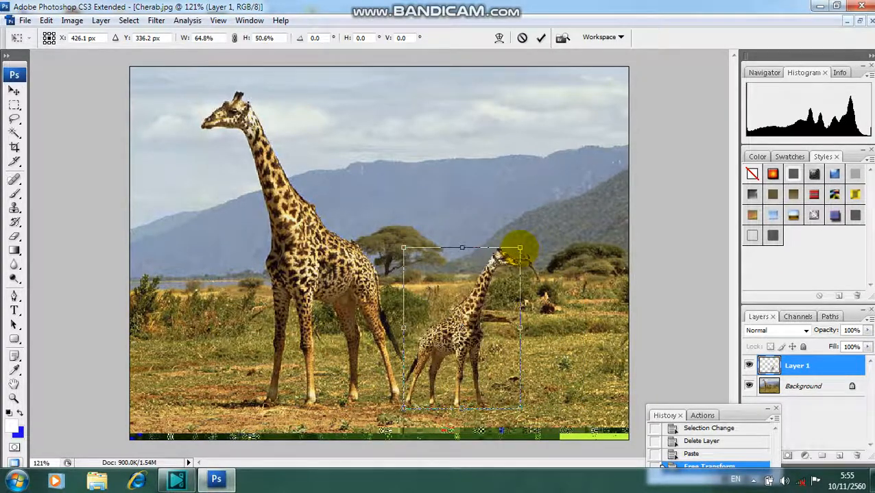
pyautogui.press('Return')
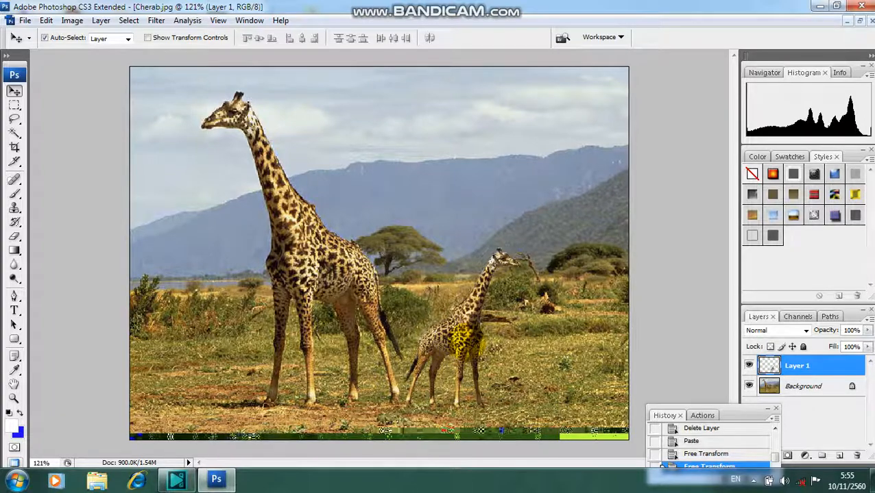
# Paste another giraffe copy and scale it to about 79.6% width and 65.1% height, placed in front of the original's chest.
pyautogui.hotkey('ctrl', 'v')
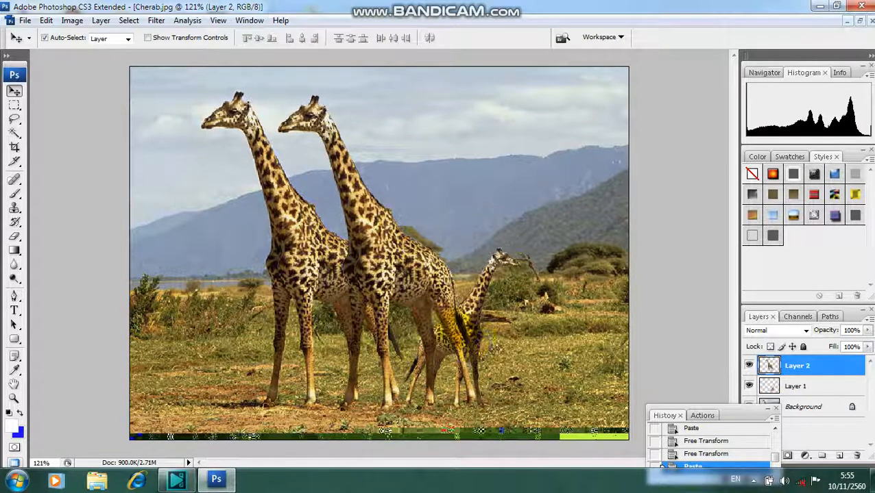
pyautogui.moveTo(408, 263); pyautogui.dragTo(278, 286)
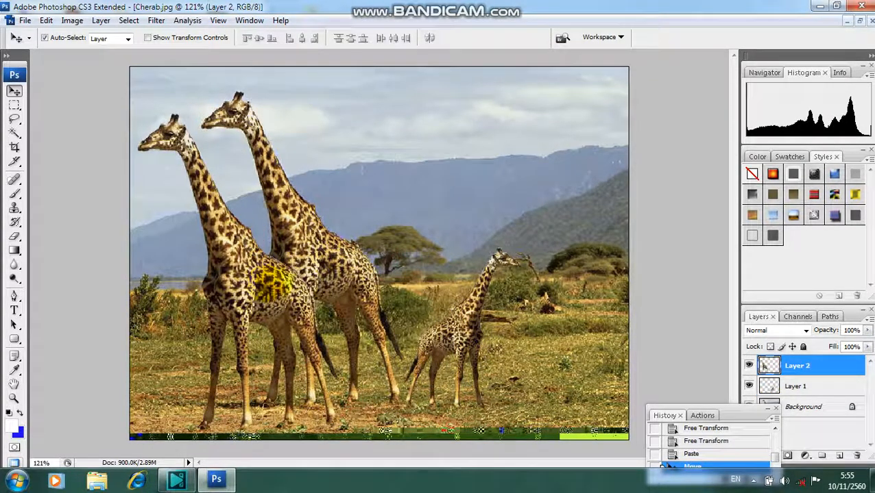
pyautogui.hotkey('ctrl', 't')
pyautogui.moveTo(137, 113); pyautogui.dragTo(178, 224)
pyautogui.moveTo(267, 326); pyautogui.dragTo(218, 307)
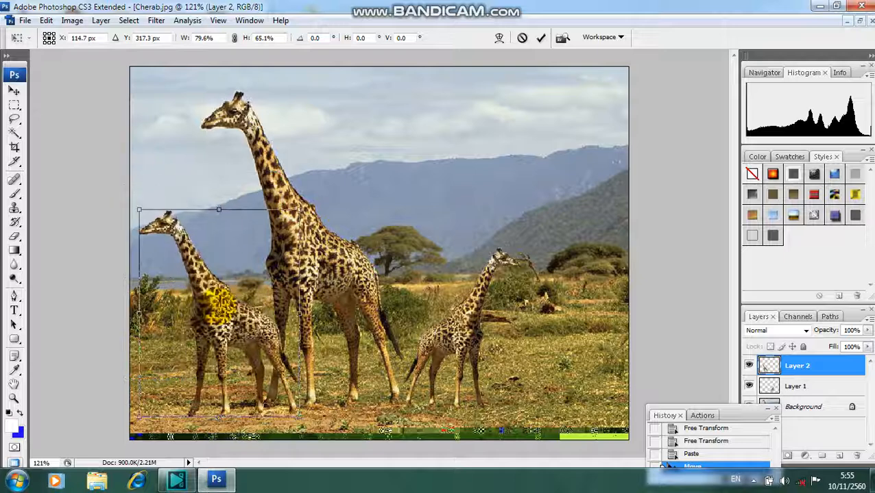
pyautogui.press('Return')
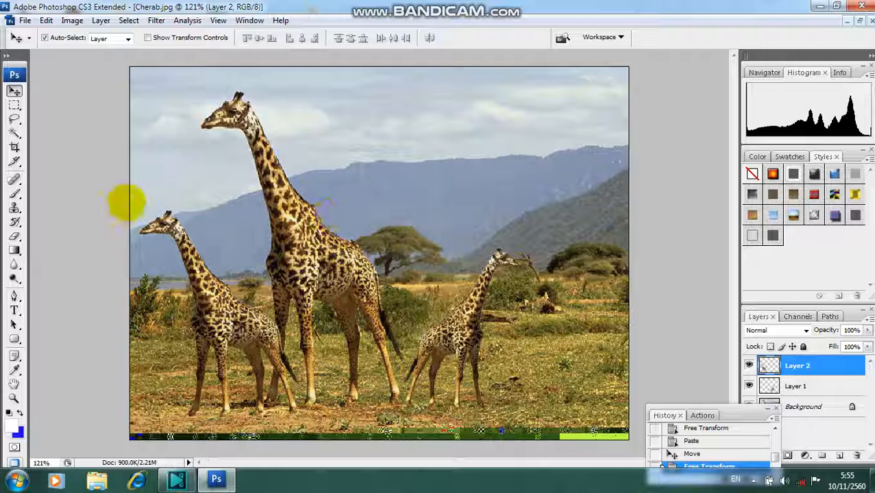
# Move the small mirrored giraffe slightly farther away from the original giraffe's tail.
pyautogui.rightClick(302, 264)
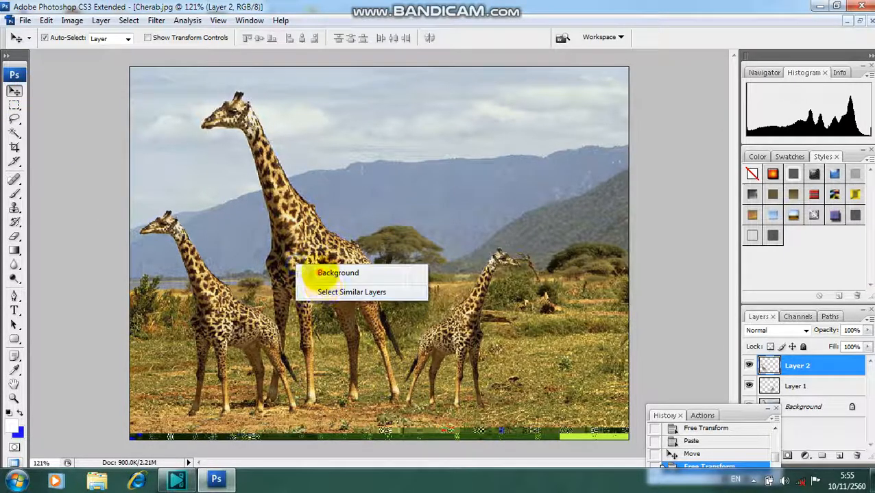
pyautogui.click(318, 272)
pyautogui.moveTo(468, 331); pyautogui.dragTo(499, 329)
# Move the Layer 2 giraffe behind the original's tail so it slightly overlaps the small mirrored giraffe.
pyautogui.rightClick(223, 317)
pyautogui.click(236, 327)
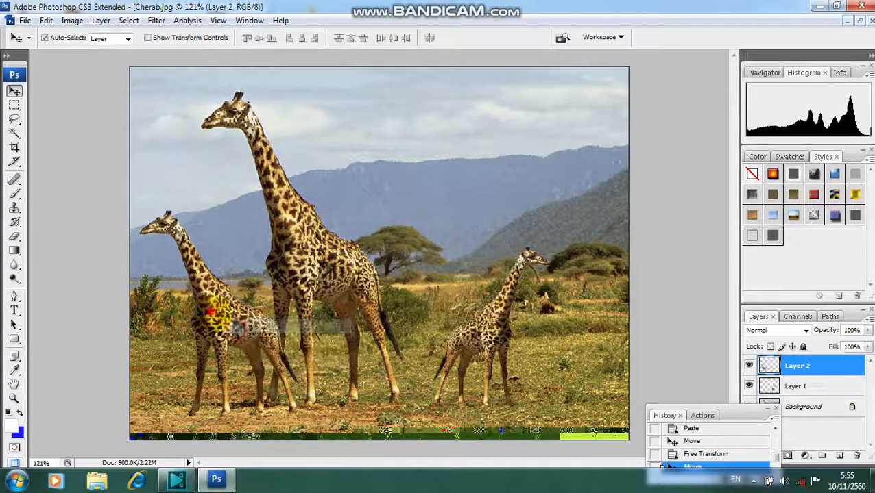
pyautogui.moveTo(214, 312); pyautogui.dragTo(412, 318)
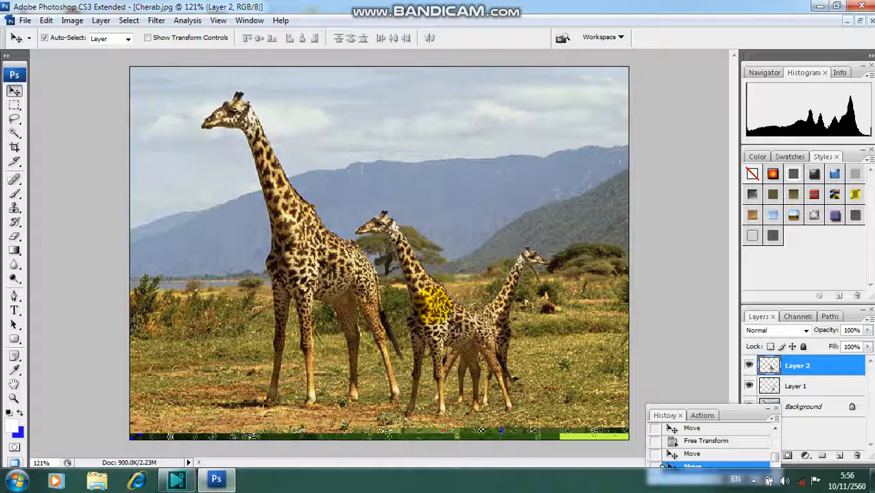
pyautogui.moveTo(314, 276); pyautogui.dragTo(435, 317)
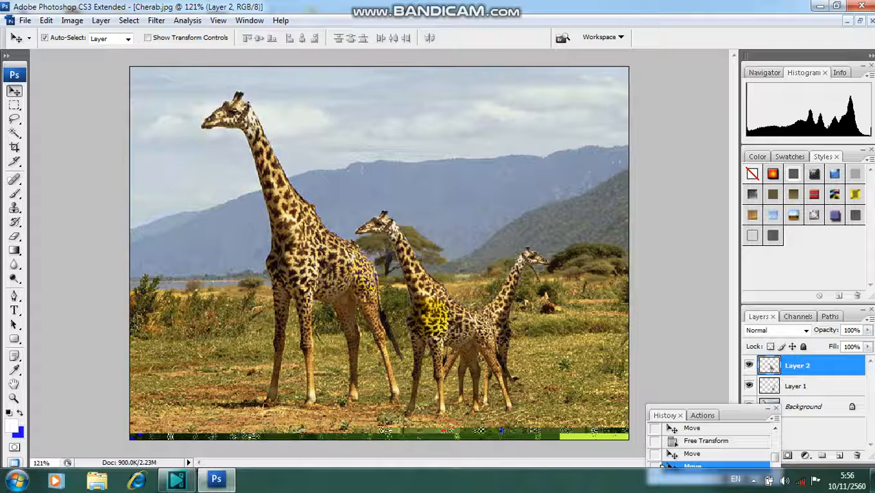